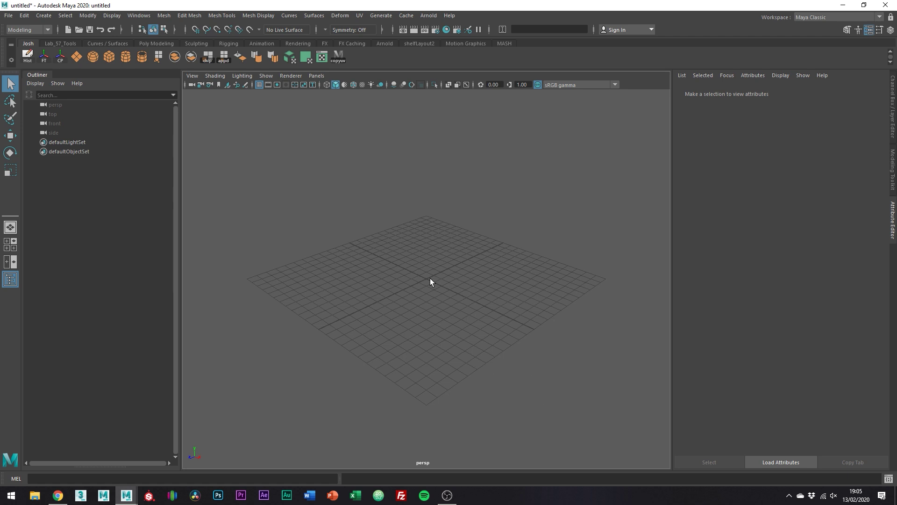
- Create a polygon cylinder and set its Subdivisions Axis to 7
right_click_drag(430, 279, 375, 279, "shift")
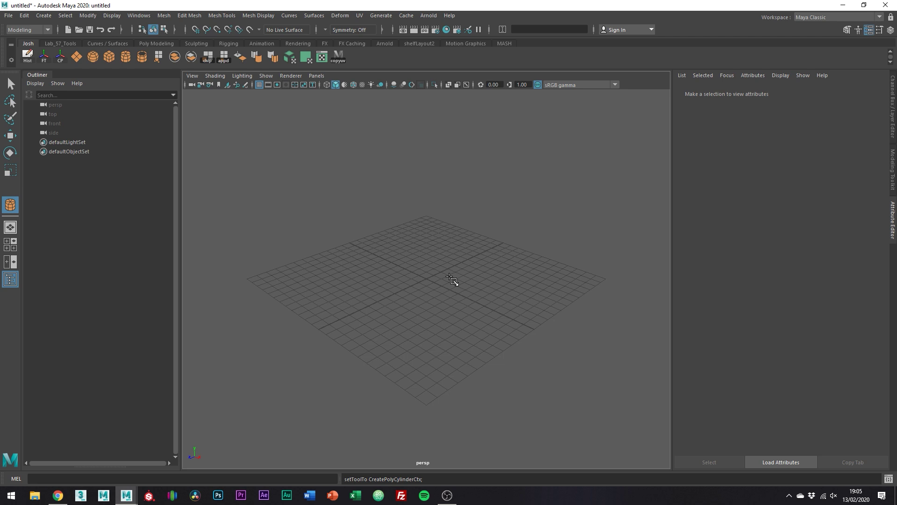
left_click_drag(426, 279, 456, 114)
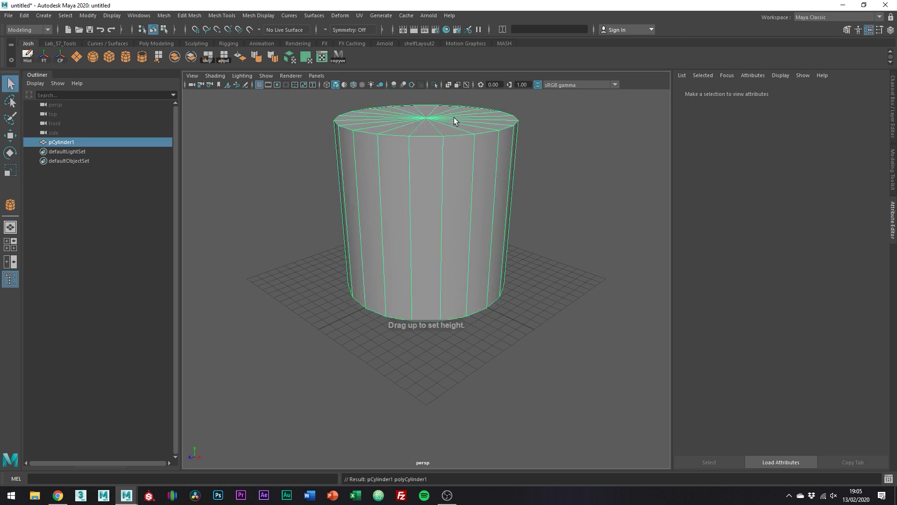
key("t")
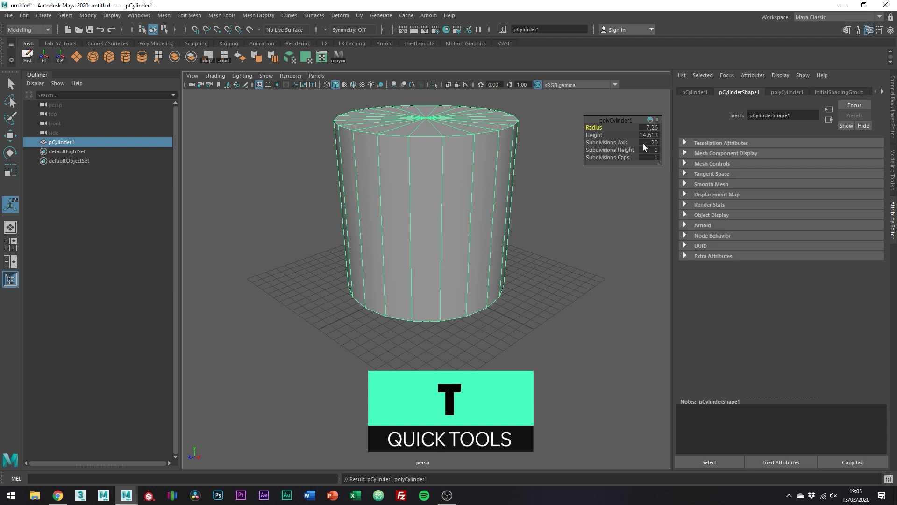
type("7")
key("Return")
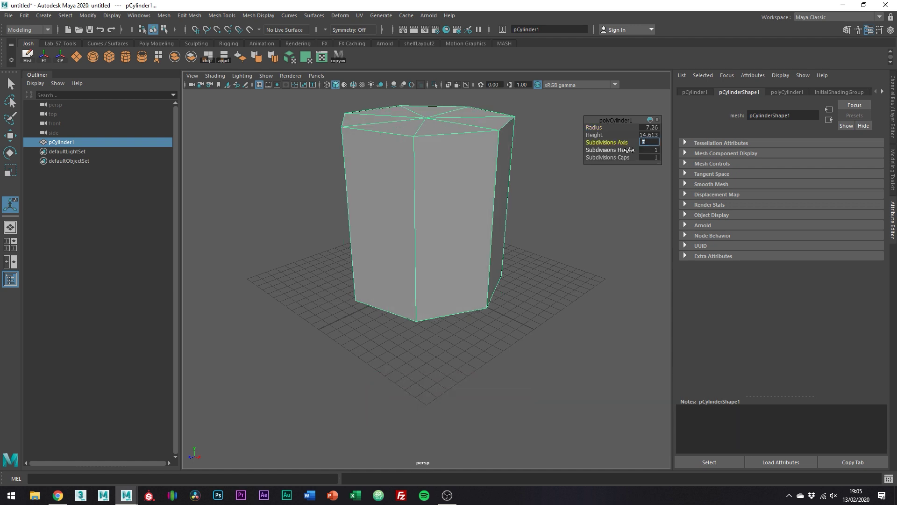
- Delete the cylinder's top and bottom cap faces to leave an open heptagonal tube
left_click_drag(494, 146, 463, 213, "alt")
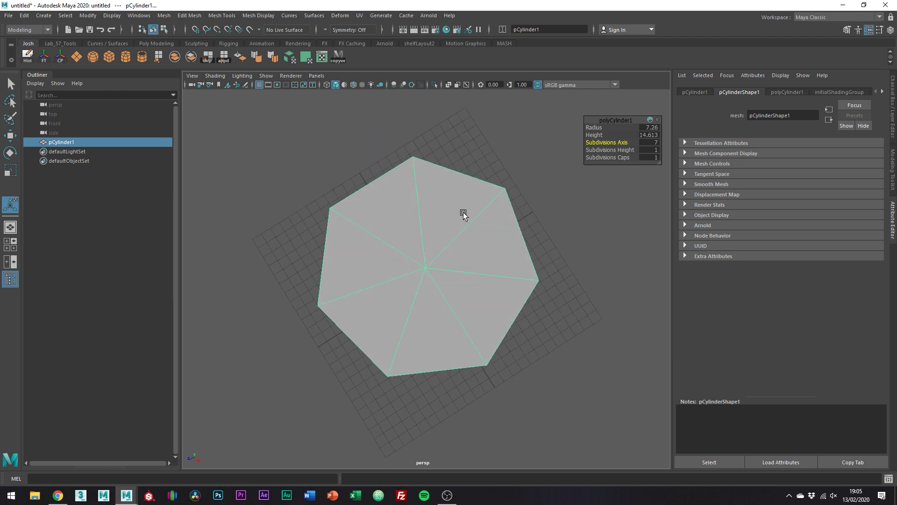
right_click_drag(464, 216, 461, 238)
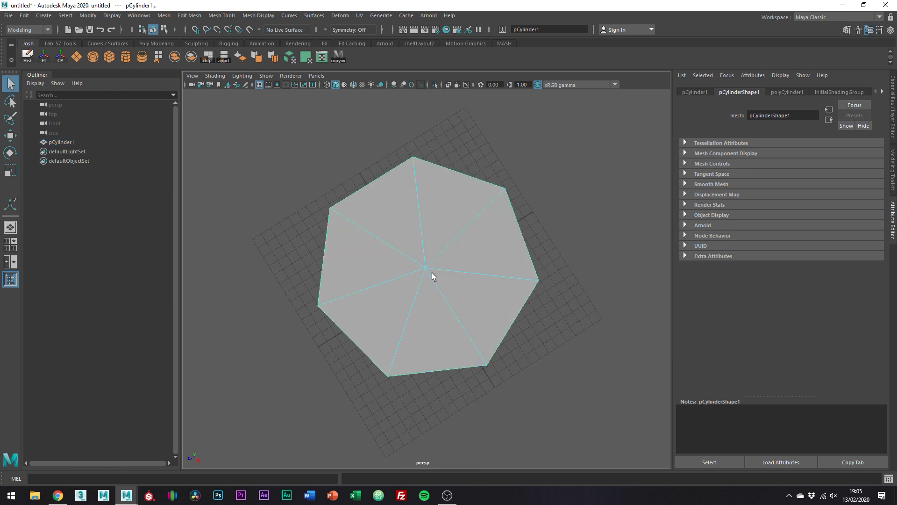
key("w")
key("Delete")
left_click_drag(417, 263, 419, 285)
key("Delete")
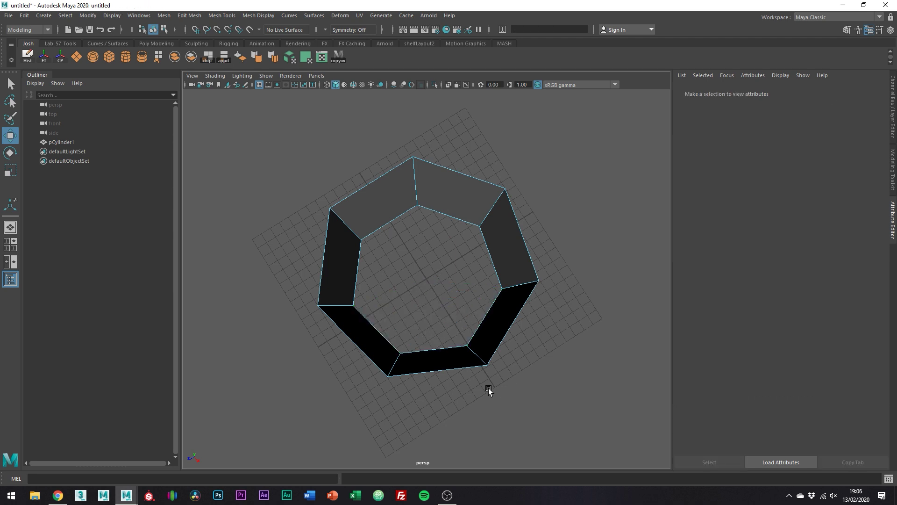
- Insert an edge loop near the tube's top and split the front faces down their centres
left_click_drag(489, 391, 448, 298, "alt")
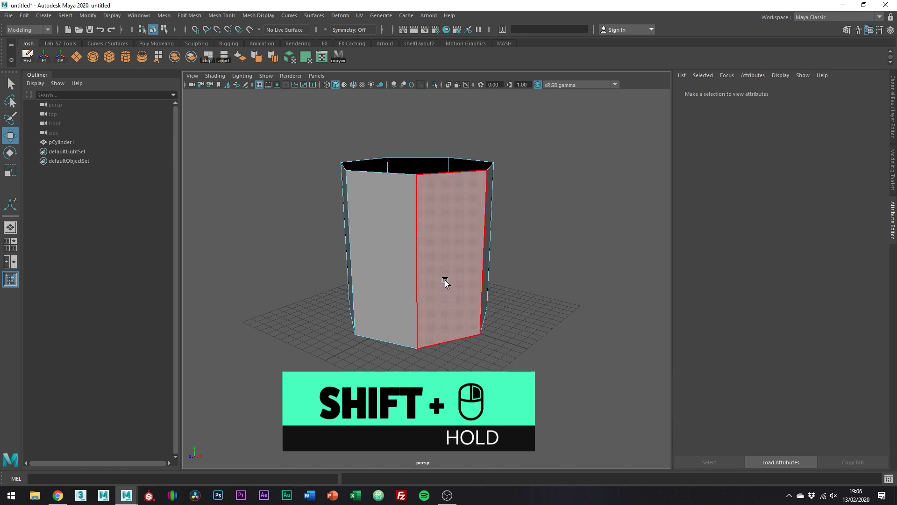
right_click_drag(456, 262, 403, 264, "shift")
left_click_drag(416, 205, 416, 199)
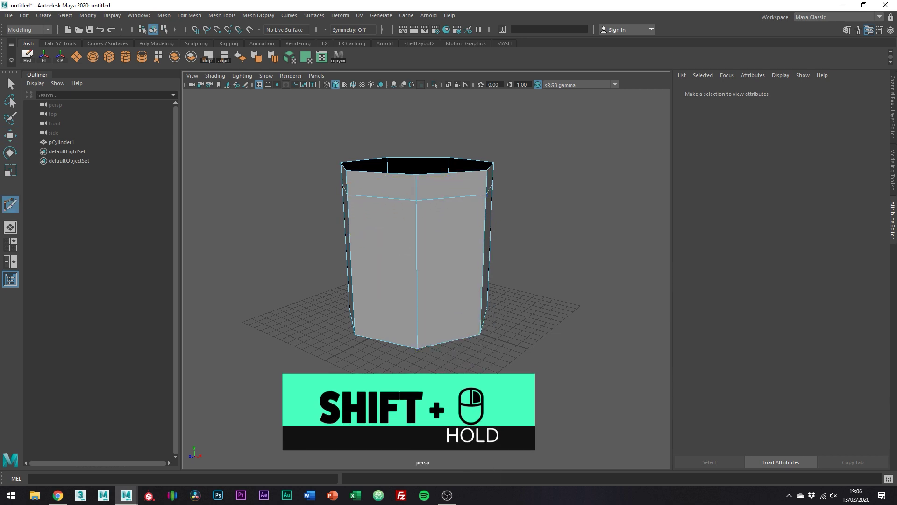
left_click(446, 214)
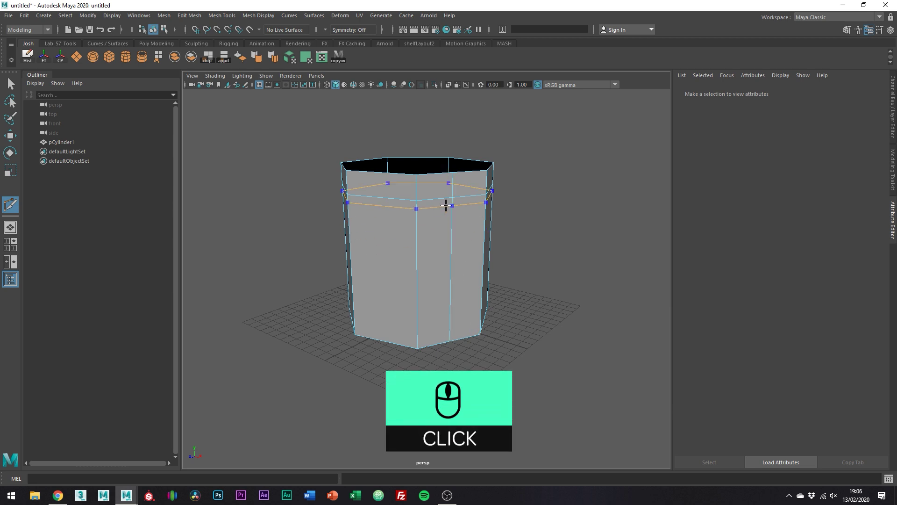
left_click_drag(357, 236, 482, 217, "alt")
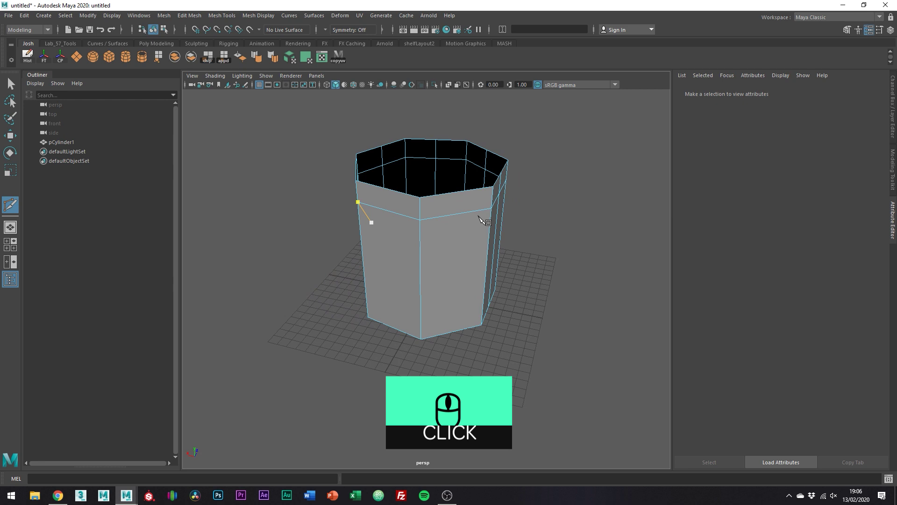
middle_click(394, 209, "ctrl")
middle_click(437, 214, "ctrl")
left_click_drag(390, 226, 467, 228, "alt")
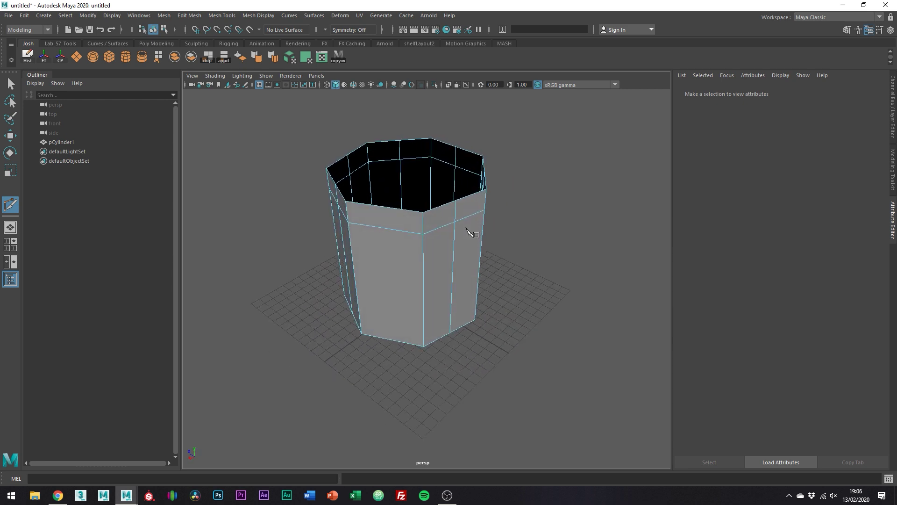
middle_click(400, 226, "ctrl")
mouse_move(395, 235)
left_mouse_down("alt")
mouse_move(413, 244)
mouse_move(401, 237)
left_mouse_up("alt")
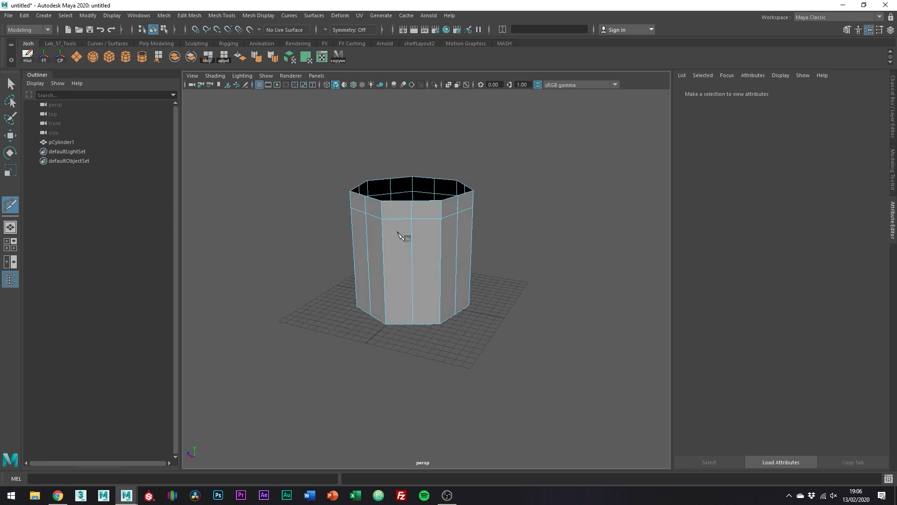
left_click(410, 216)
- Select alternate vertices on the upper ring and raise them into a zigzag
key("w")
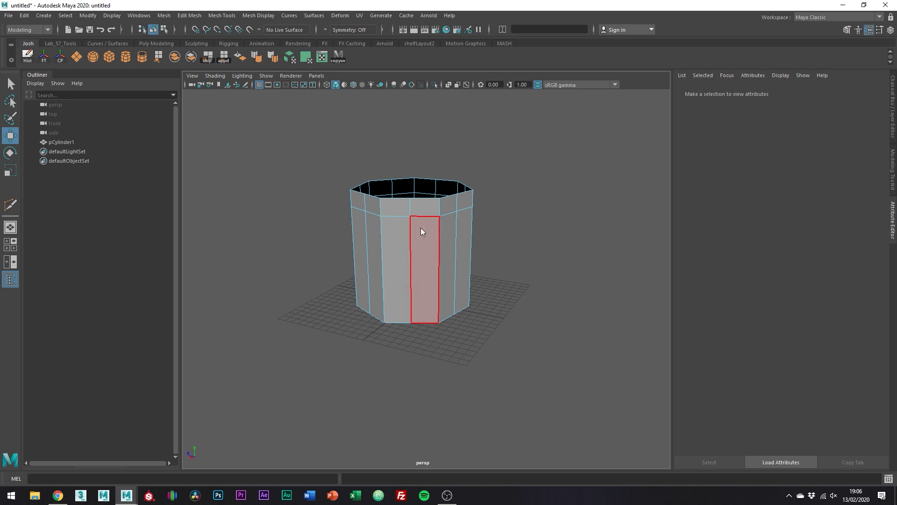
right_click_drag(421, 227, 376, 227)
key("q")
left_click(408, 220)
left_click_drag(475, 224, 444, 229, "alt")
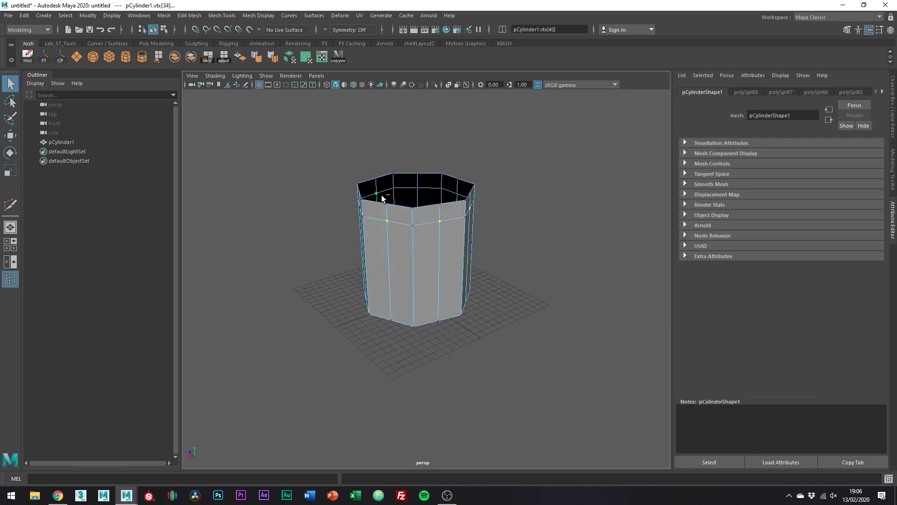
left_click_drag(429, 190, 412, 233, "alt")
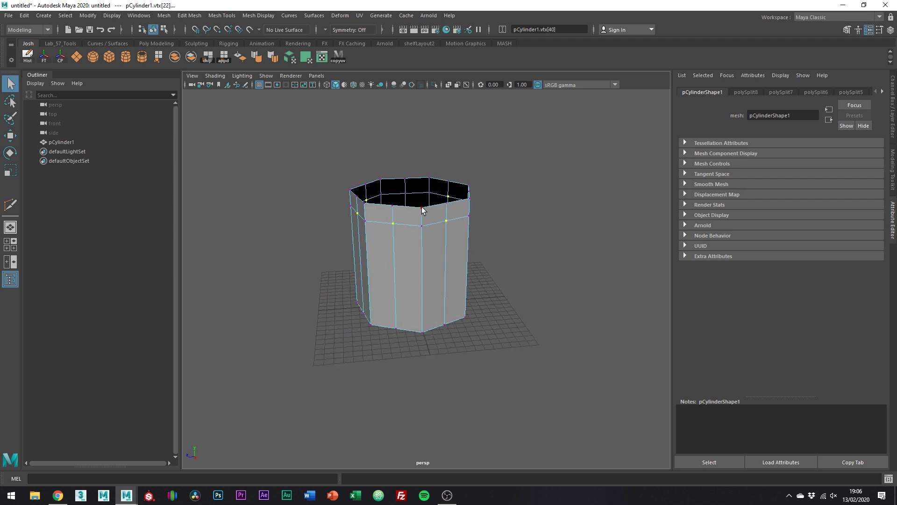
left_click_drag(486, 213, 172, 202, "alt")
left_click_drag(344, 223, 378, 222, "alt")
right_click_drag(379, 222, 463, 228, "alt")
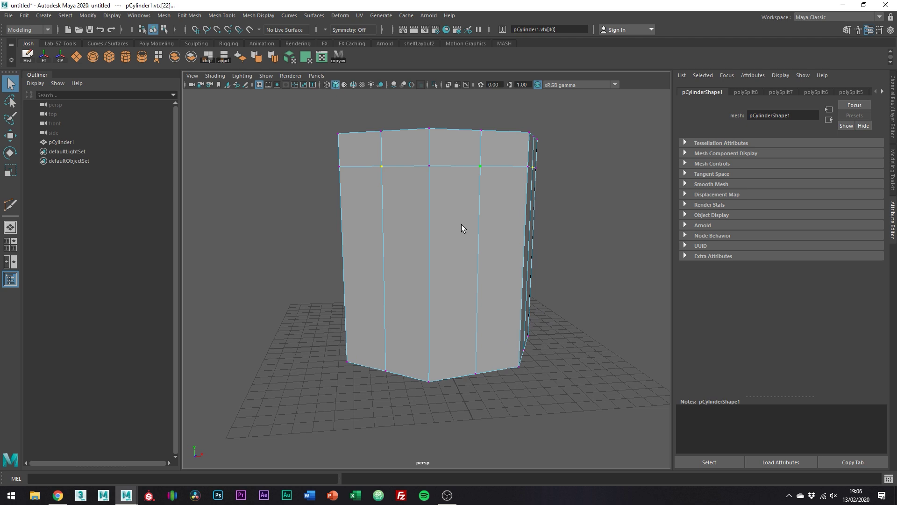
key("w")
left_click_drag(435, 139, 432, 119)
left_click_drag(355, 152, 528, 175, "alt")
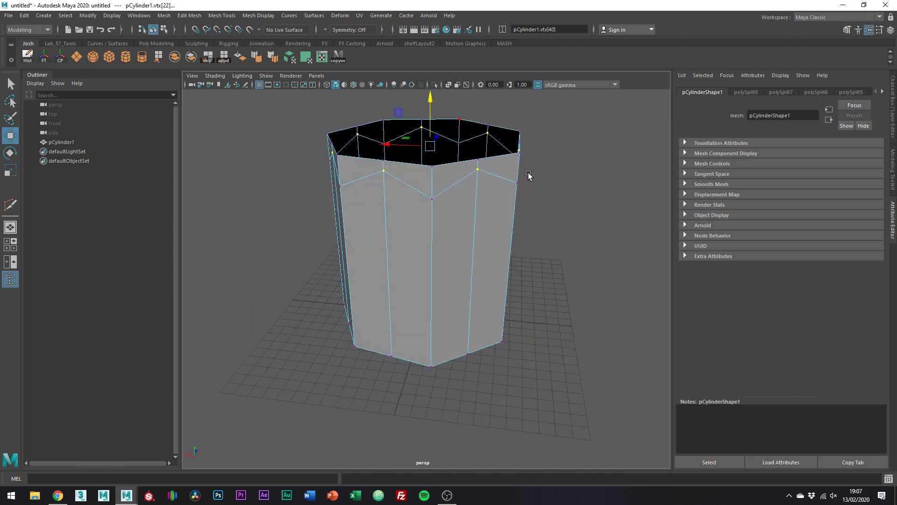
- Select an edge loop plus several vertical edges around the tube for bevelling
key("3")
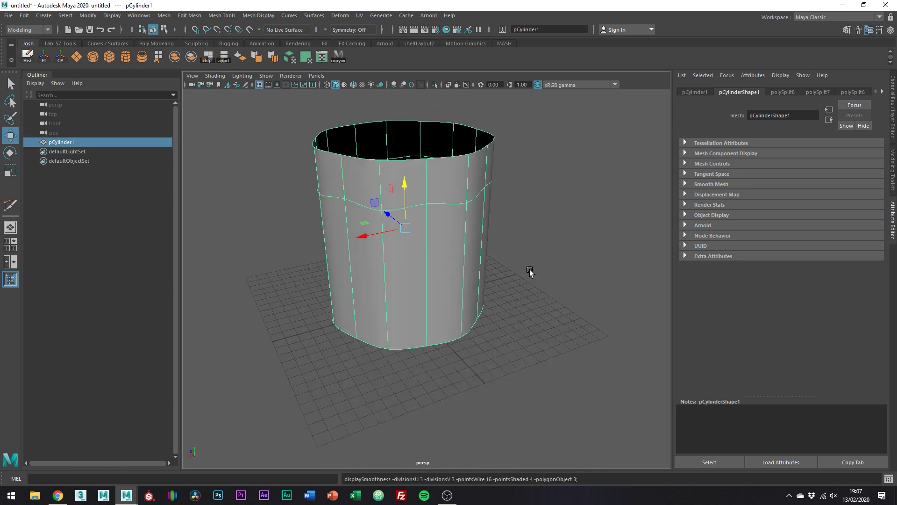
left_click_drag(581, 275, 351, 269, "alt")
key("1")
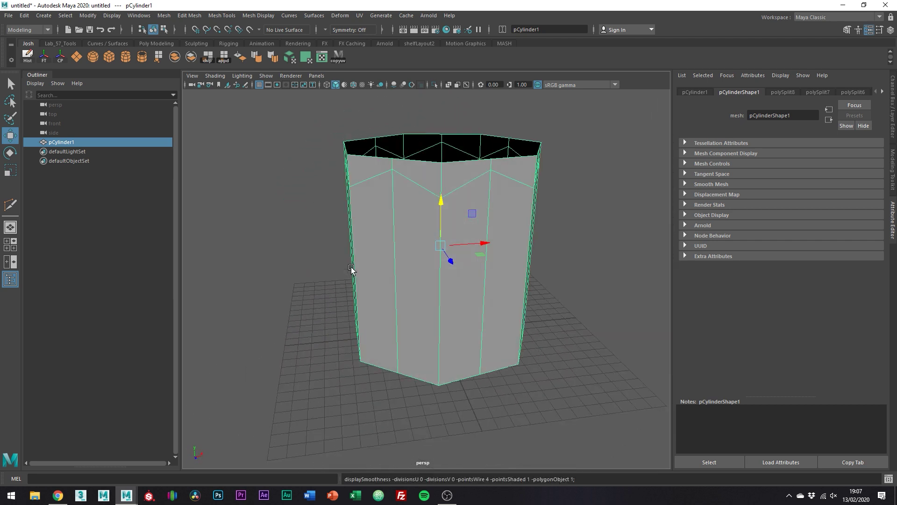
right_click_drag(377, 265, 374, 216)
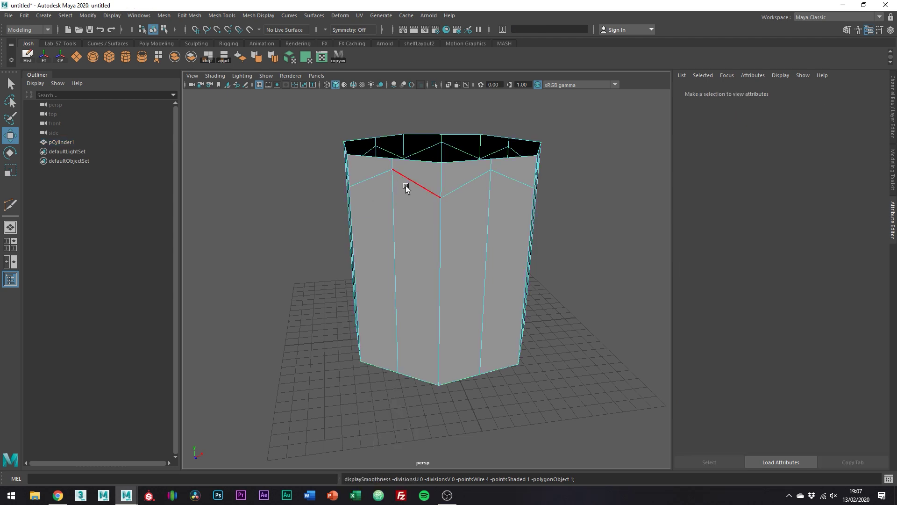
double_click(410, 182)
key("q")
left_click_drag(430, 279, 463, 263, "alt")
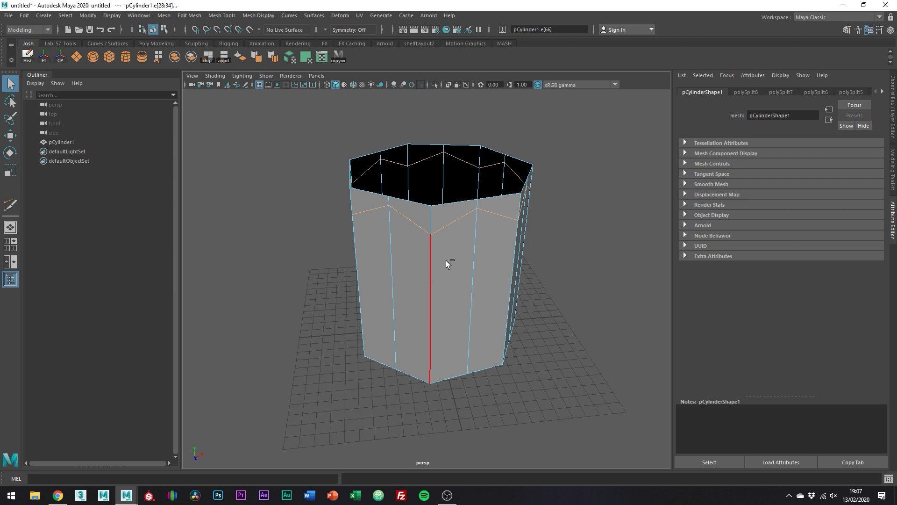
left_click(446, 259, "shift")
left_click(510, 254, "shift")
left_click_drag(339, 251, 419, 242, "alt")
left_click(409, 242, "shift")
left_click(346, 234, "shift")
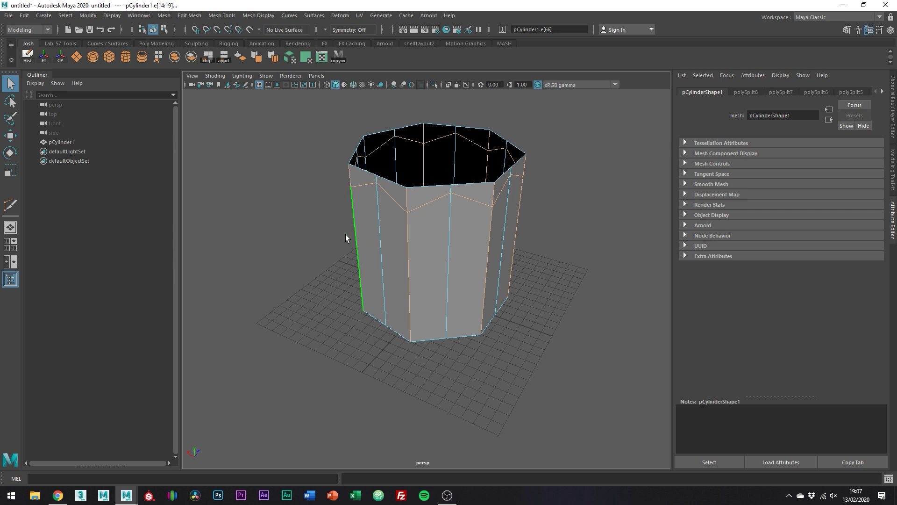
left_click_drag(346, 235, 457, 243, "alt")
left_click(383, 268, "shift")
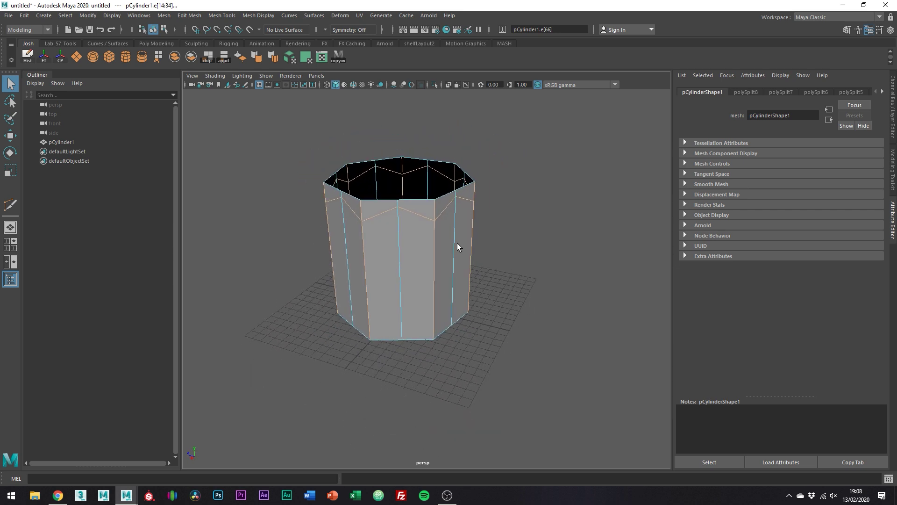
- Bevel the selected edges with 2 segments at a 0.15 fraction, then deselect the cylinder
key("ctrl+b")
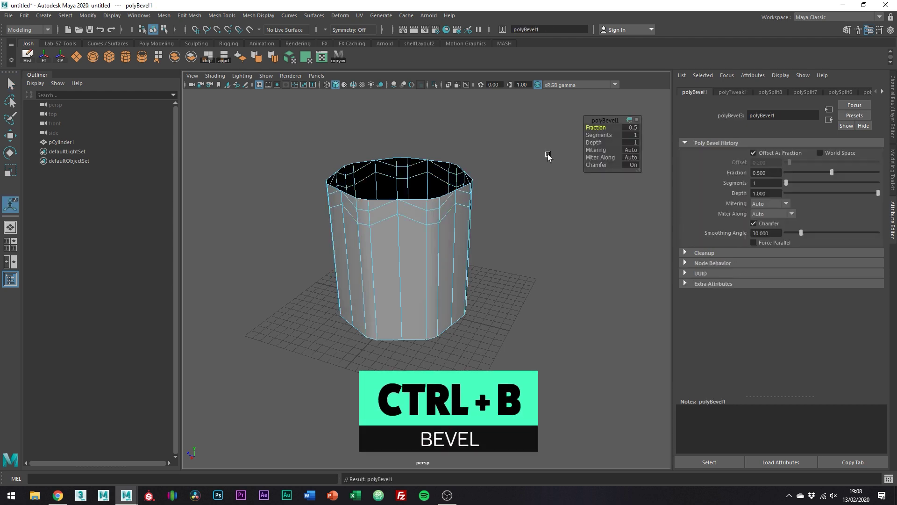
left_click_drag(605, 134, 605, 129)
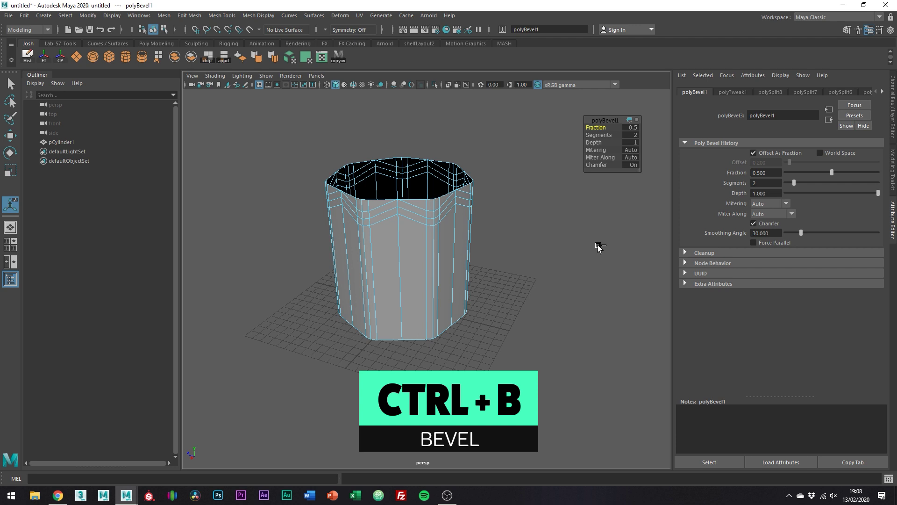
middle_click_drag(599, 248, 582, 248)
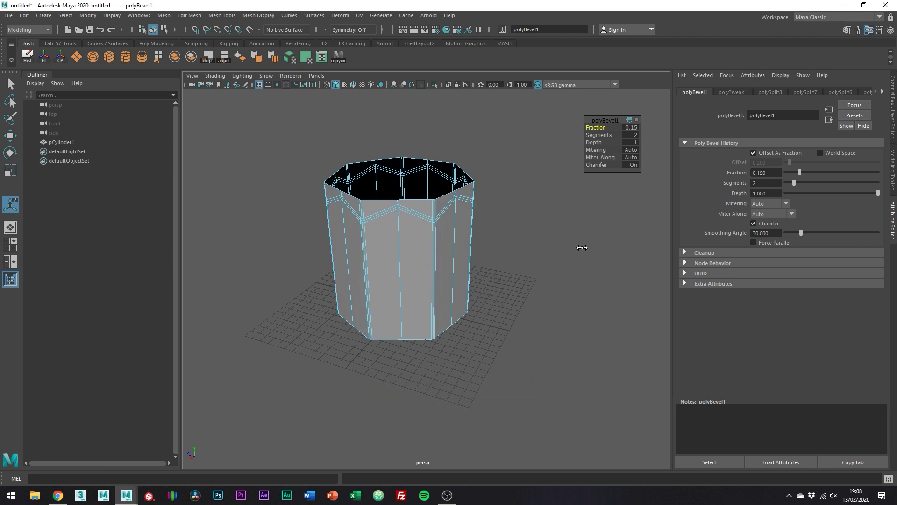
left_click_drag(582, 248, 462, 232, "alt")
key("w")
right_click_drag(462, 231, 522, 208)
left_click(565, 262)
left_click_drag(565, 263, 515, 277, "alt")
- Select the cylinder's top rim edge loop and extrude it
left_click(473, 264)
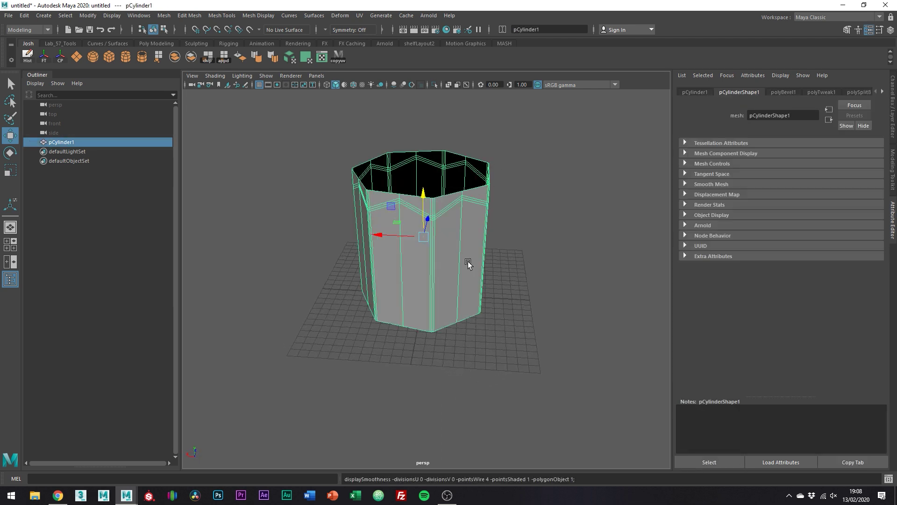
right_click_drag(445, 244, 445, 172)
double_click(419, 195)
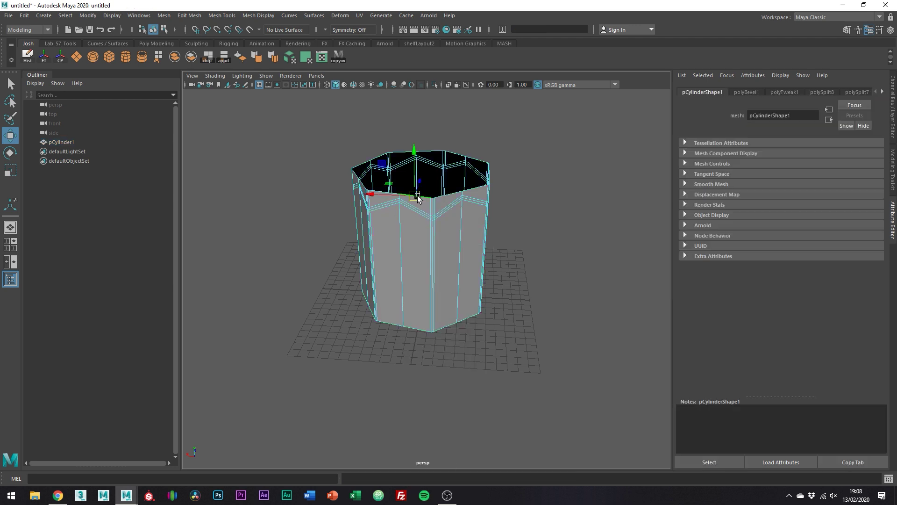
left_click_drag(464, 203, 489, 195, "alt")
key("q")
- Circularize the top rim loop and lower the round ring to just above the bevelled band
double_click(451, 171)
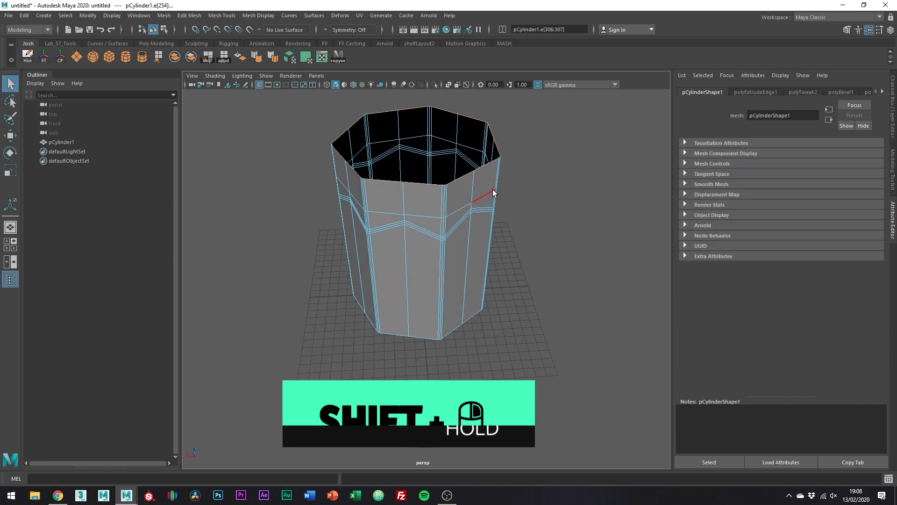
right_click_drag(542, 167, 537, 252, "shift")
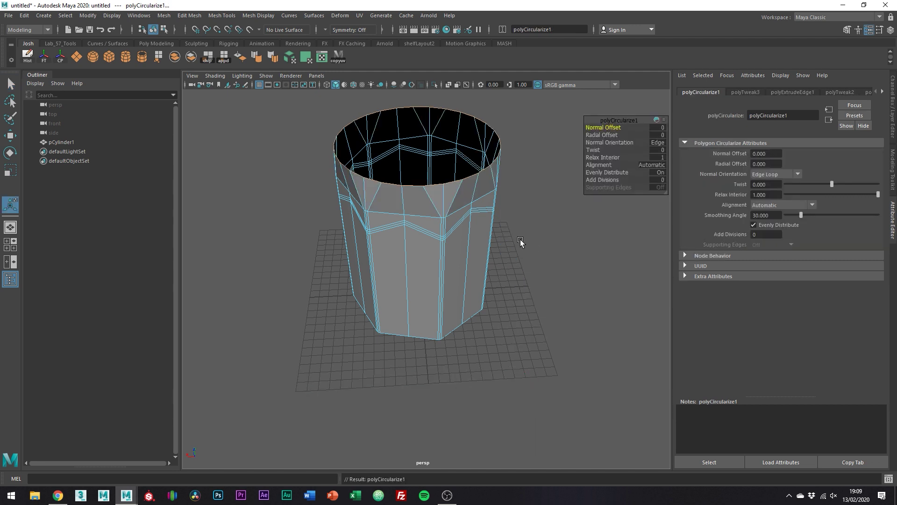
left_click(595, 149)
left_click_drag(525, 194, 514, 176, "alt")
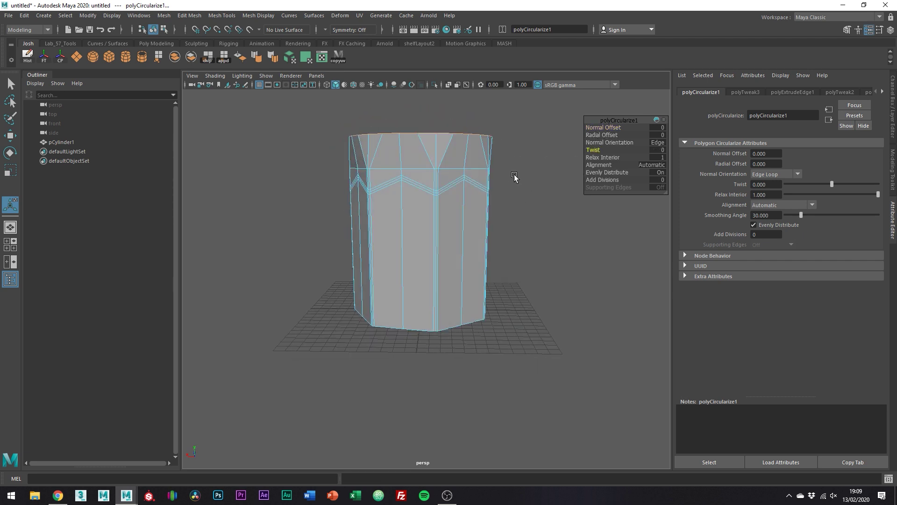
key("w")
left_click_drag(421, 114, 420, 125)
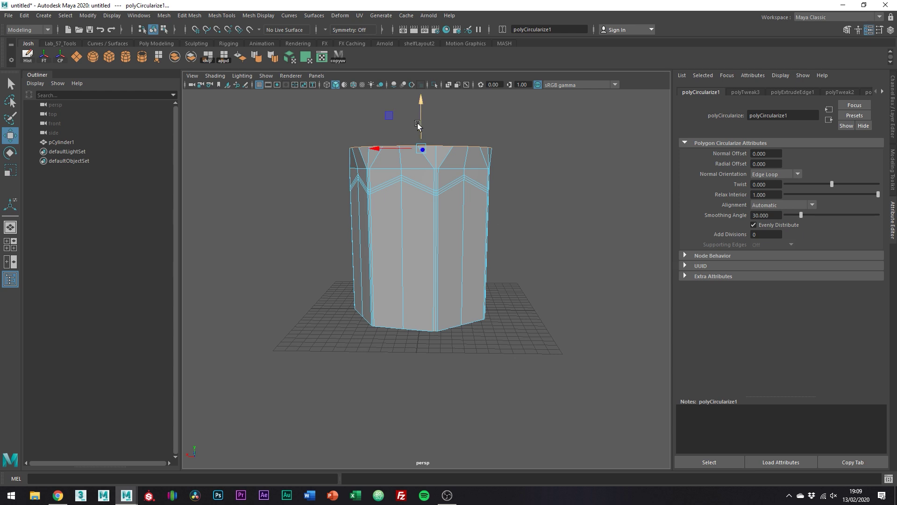
- Extrude the round top ring upward into a tall upper section
left_click_drag(418, 125, 411, 46, "alt")
left_click_drag(434, 162, 437, 120, "alt")
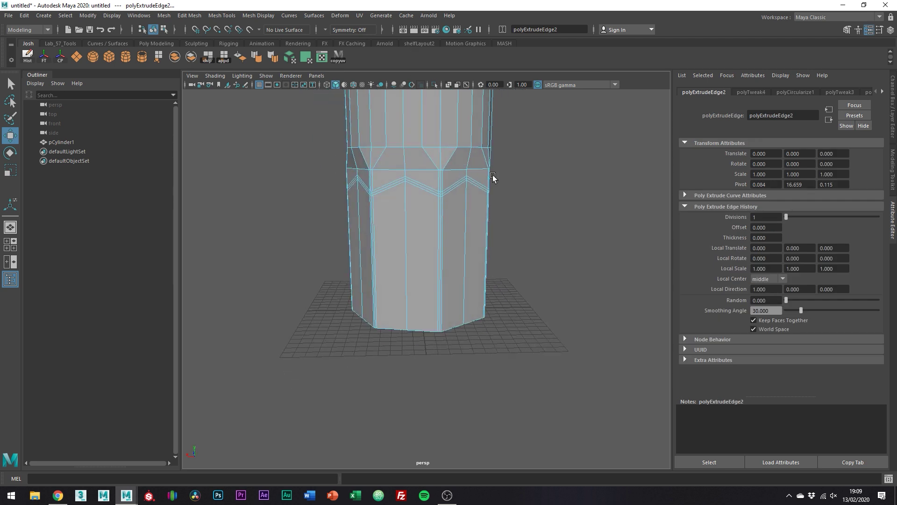
right_click_drag(494, 178, 437, 152, "alt")
left_click_drag(437, 152, 417, 135, "alt")
left_click_drag(480, 165, 460, 175, "alt")
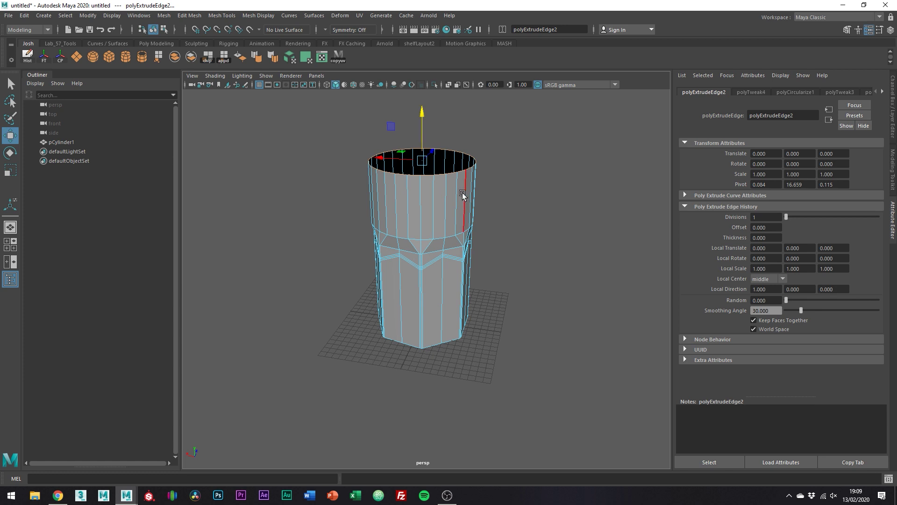
- Insert an edge loop in the upper section and scale it flat on Y
right_click_drag(464, 193, 421, 194, "shift")
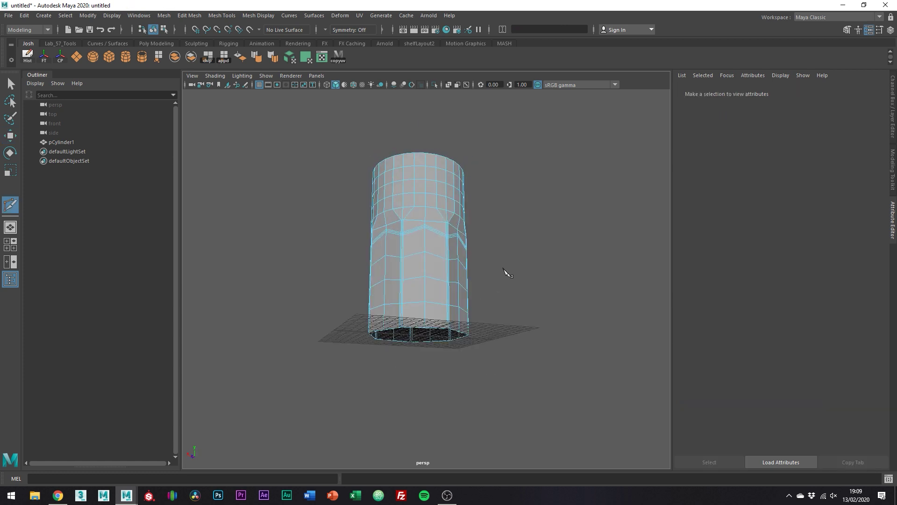
left_click_drag(505, 272, 426, 316, "alt")
key("w")
double_click(463, 313)
key("r")
left_click_drag(514, 295, 491, 300, "alt")
- Preview the cup smoothed, toggling wireframe on shaded to check the new loops
right_click_drag(451, 276, 540, 223)
left_click(540, 223)
left_click_drag(540, 223, 505, 211, "alt")
left_click(456, 270)
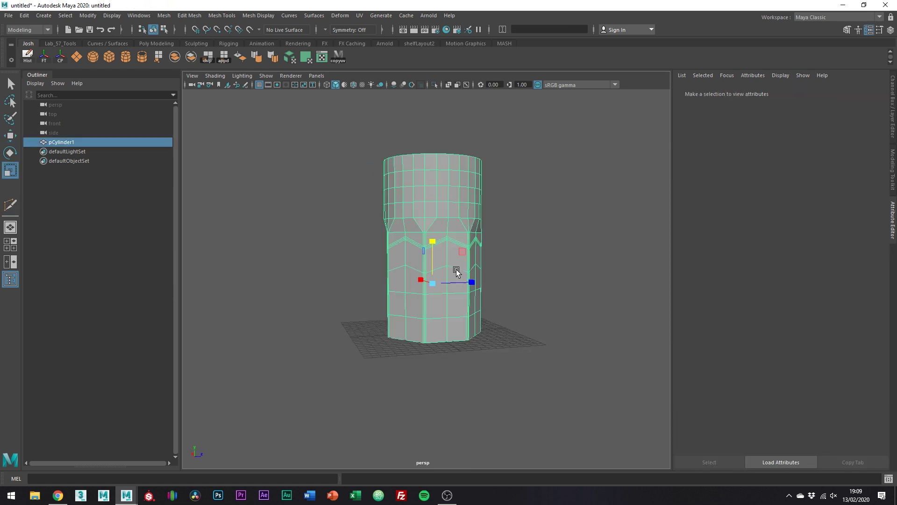
right_click_drag(442, 269, 514, 212)
left_click(528, 210)
key("alt+5")
mouse_move(547, 213)
left_mouse_down("alt")
mouse_move(518, 234)
mouse_move(546, 239)
left_mouse_up("alt")
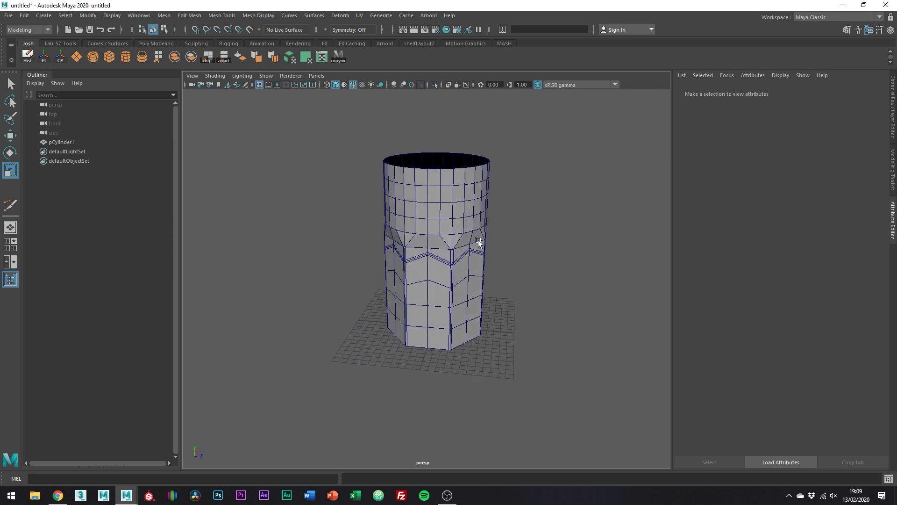
left_click(478, 241)
key("3")
left_click(544, 281)
key("alt+5")
mouse_move(546, 295)
left_mouse_down("alt")
mouse_move(561, 286)
mouse_move(317, 278)
mouse_move(528, 311)
left_mouse_up("alt")
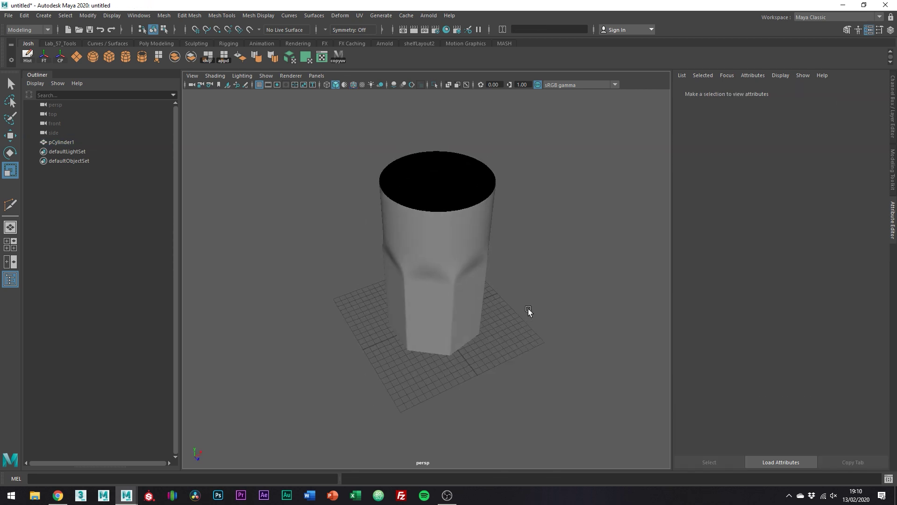
left_click(477, 220)
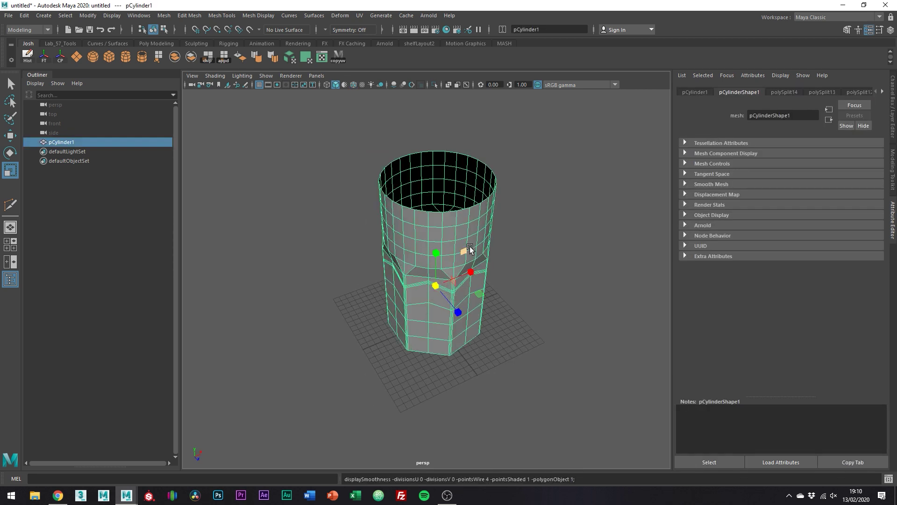
- Add a Flare deformer to the cylinder with Start Flare X/Z set to 0.85
left_click(342, 18)
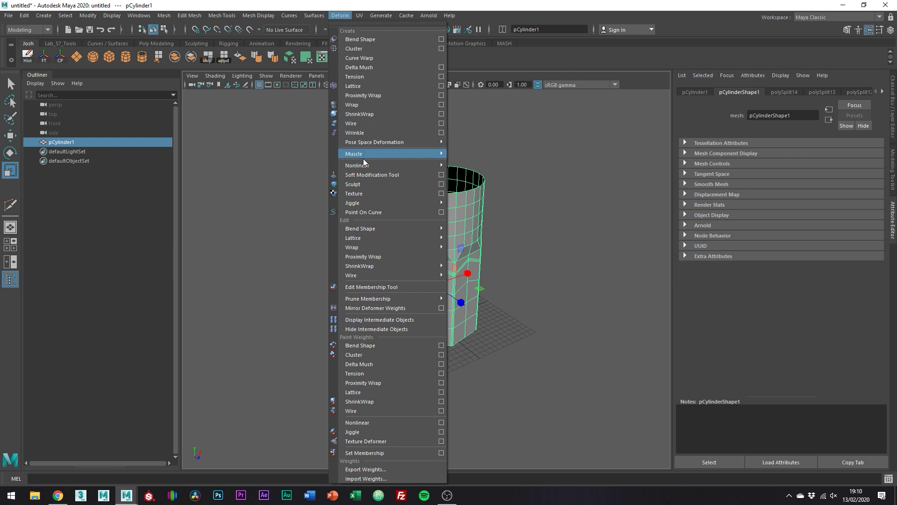
mouse_move(367, 165)
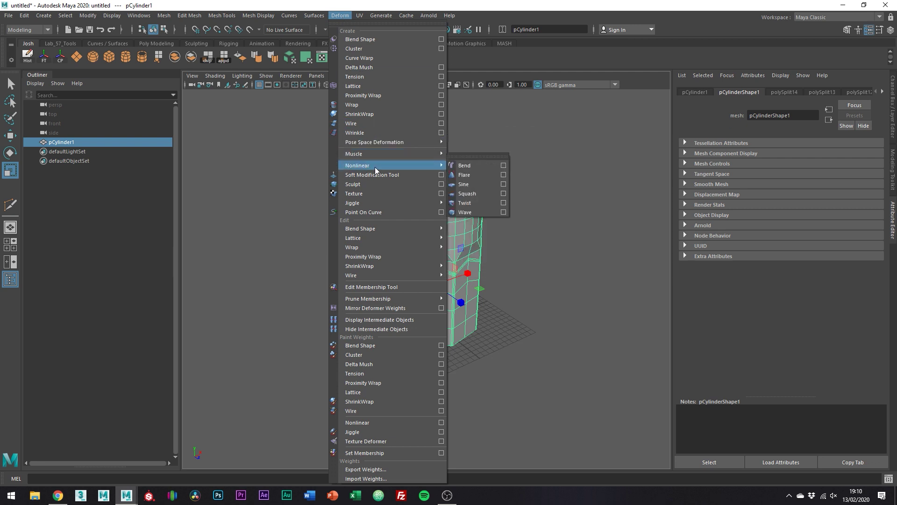
left_click(473, 177)
key("ctrl+a")
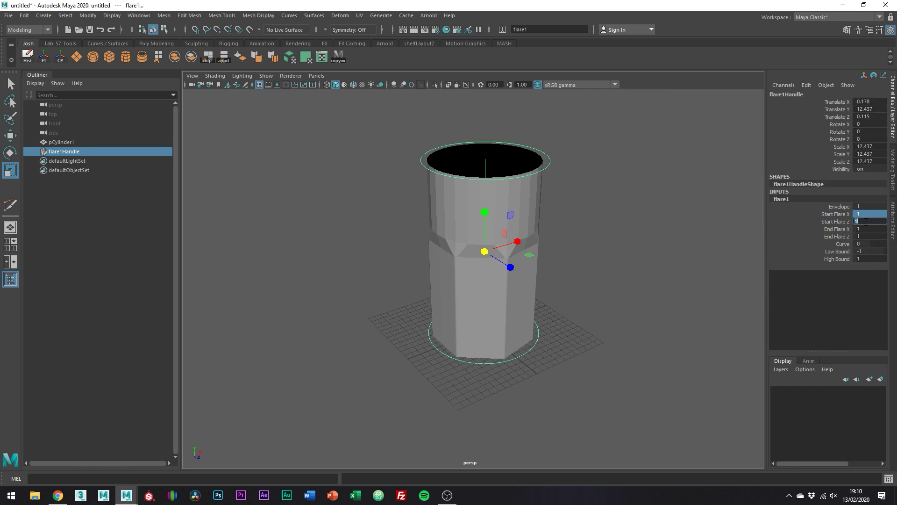
left_click_drag(865, 222, 866, 221, "ctrl")
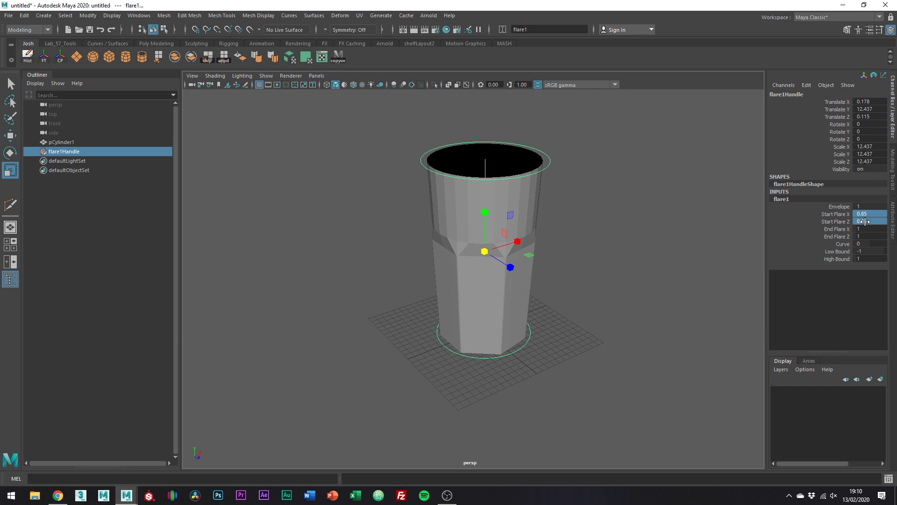
left_click_drag(684, 258, 588, 252, "alt")
- Set the flare Curve to -0.01 for a slight inward bend
left_click(841, 243)
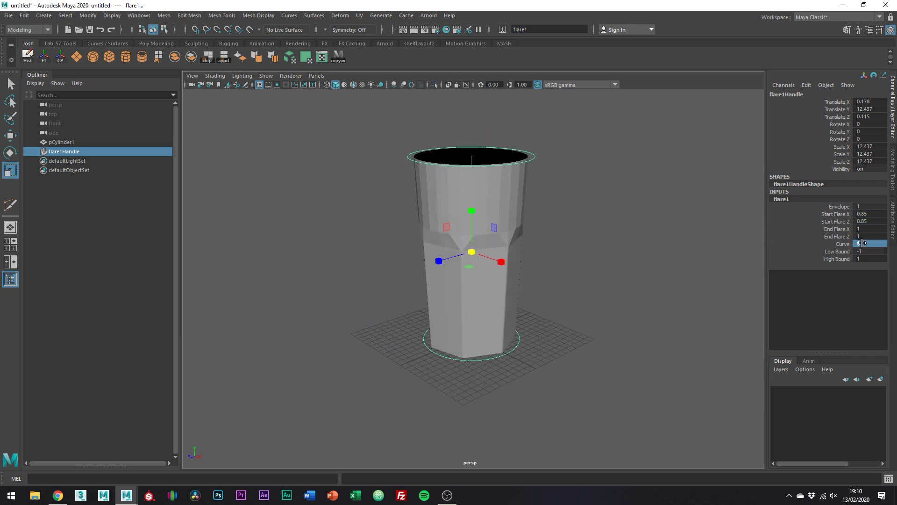
middle_click_drag(617, 203, 620, 200)
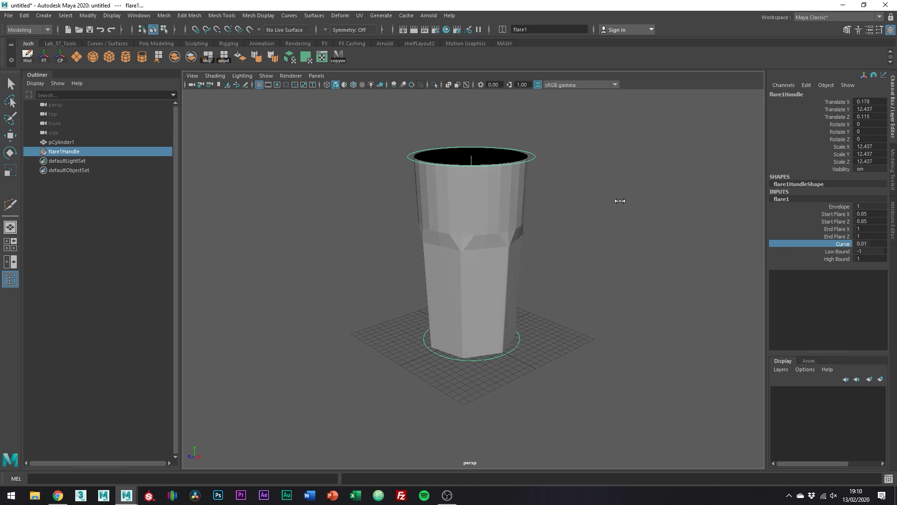
left_click_drag(624, 204, 570, 182, "alt")
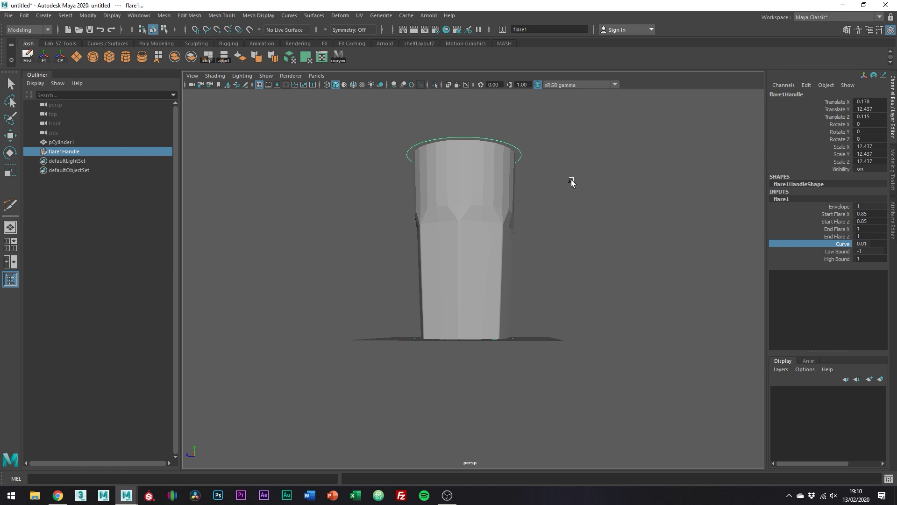
middle_click_drag(571, 182, 569, 181)
left_click_drag(596, 196, 647, 220, "alt")
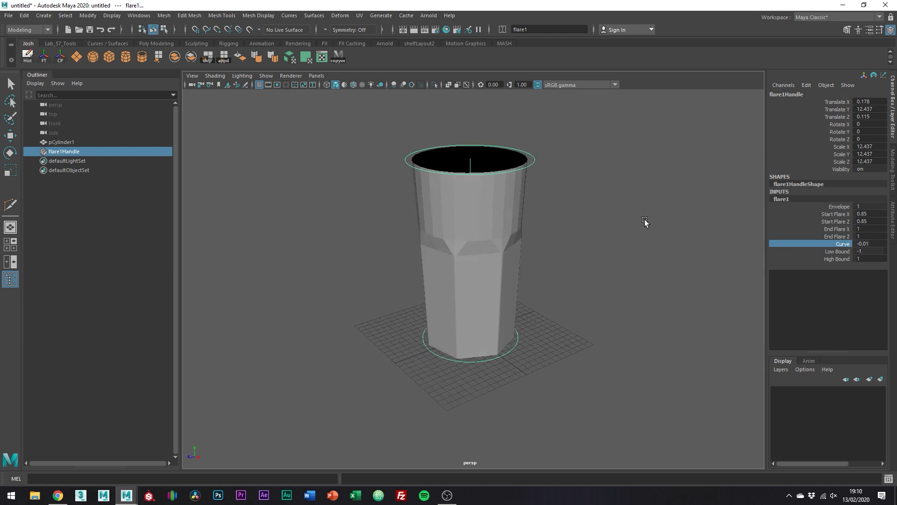
- Delete the cylinder's history via Edit > Delete by Type to bake in the flare
left_click(24, 16)
mouse_move(55, 125)
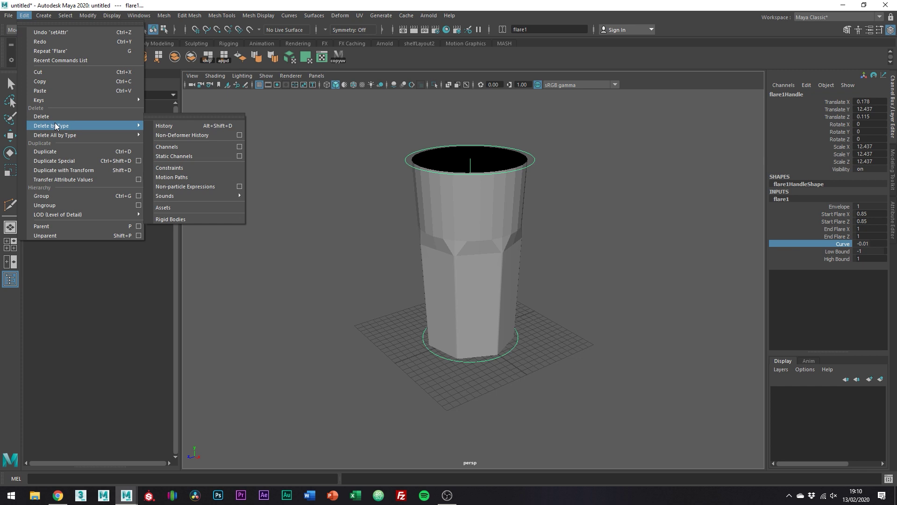
left_click(177, 124)
left_click_drag(569, 239, 568, 230, "alt")
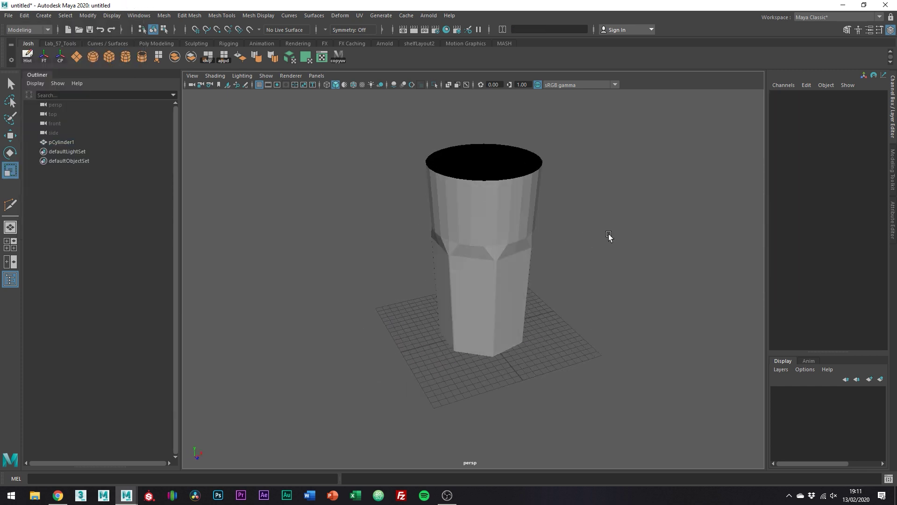
- Select the edge loop around the cylinder's open bottom
left_click(493, 237)
left_click_drag(493, 236, 561, 146, "alt")
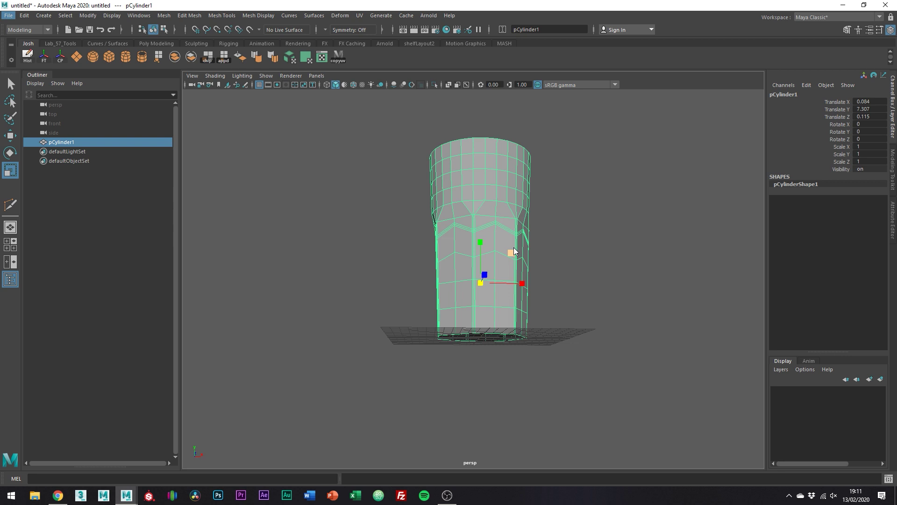
right_click_drag(513, 241, 517, 191)
left_click_drag(555, 285, 553, 247, "alt")
double_click(516, 287)
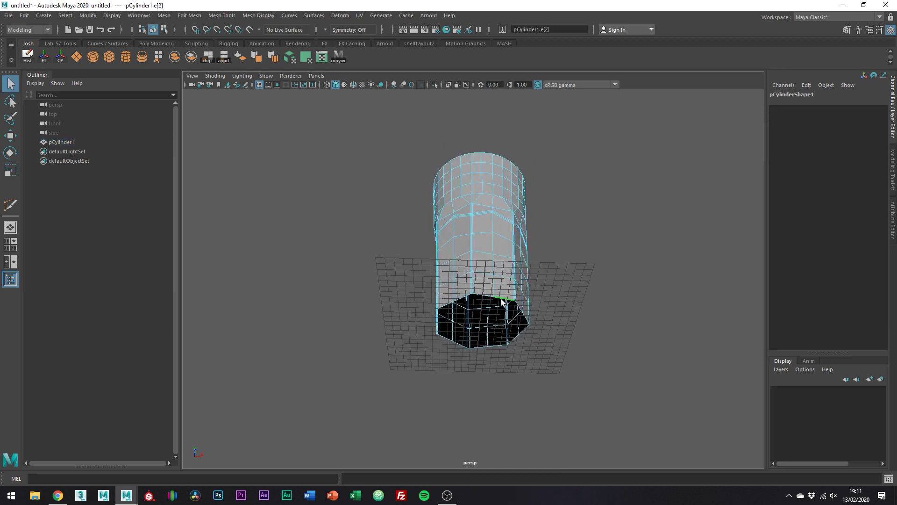
left_click_drag(516, 288, 459, 302, "alt")
- Merge the bottom edges to a single centre point, then select the bottom rim edge loop
left_click(260, 85)
middle_click_drag(551, 263, 538, 230, "alt")
right_click_drag(537, 230, 636, 267, "alt")
right_click_drag(603, 239, 596, 187, "shift")
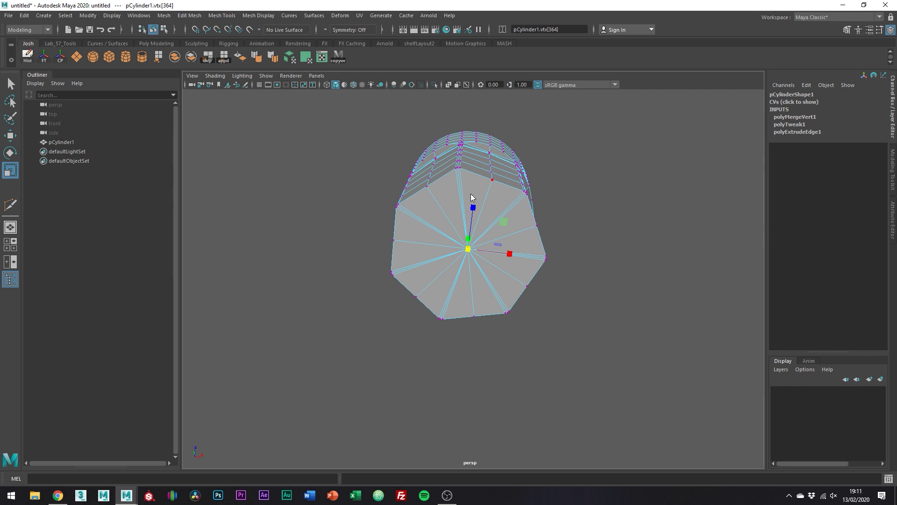
right_click_drag(471, 194, 470, 164)
double_click(481, 175)
left_click_drag(482, 176, 521, 203, "alt")
- Bevel the bottom edge loop with fraction 1 and 2 segments
key("ctrl+b")
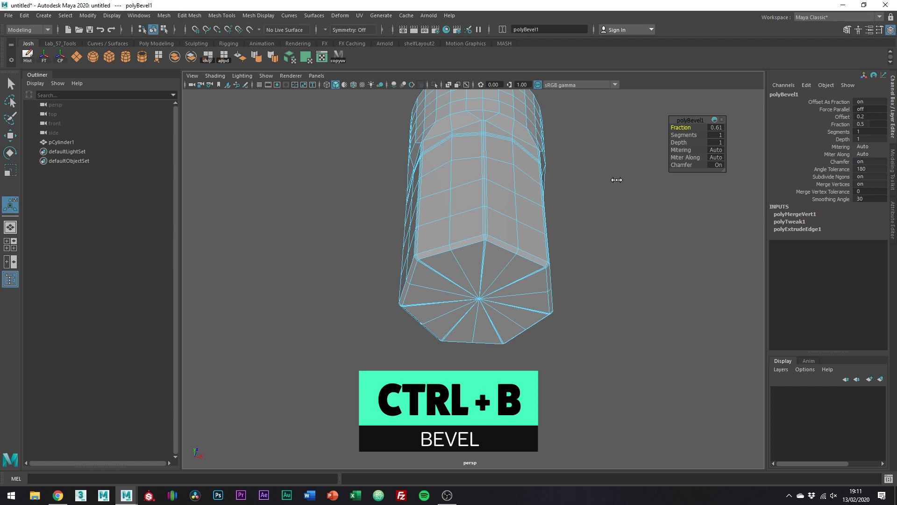
left_click_drag(617, 180, 755, 171)
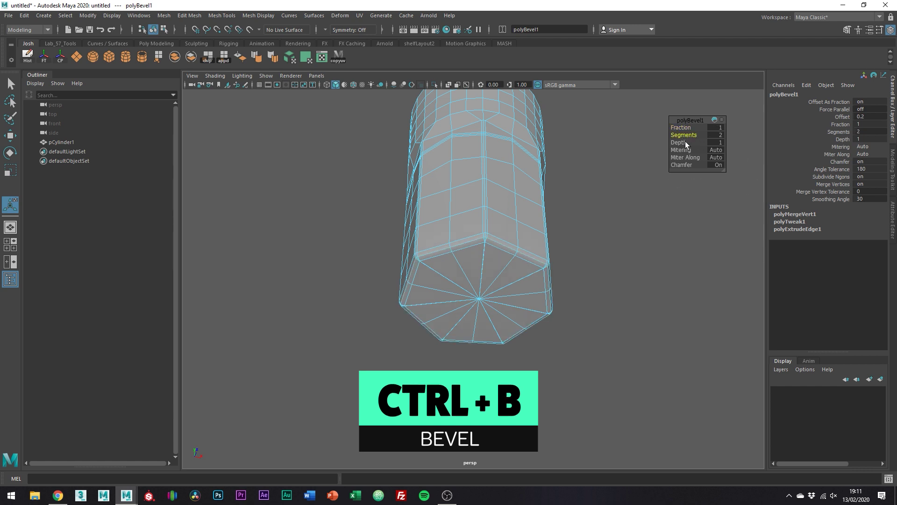
left_click_drag(686, 145, 577, 202, "alt")
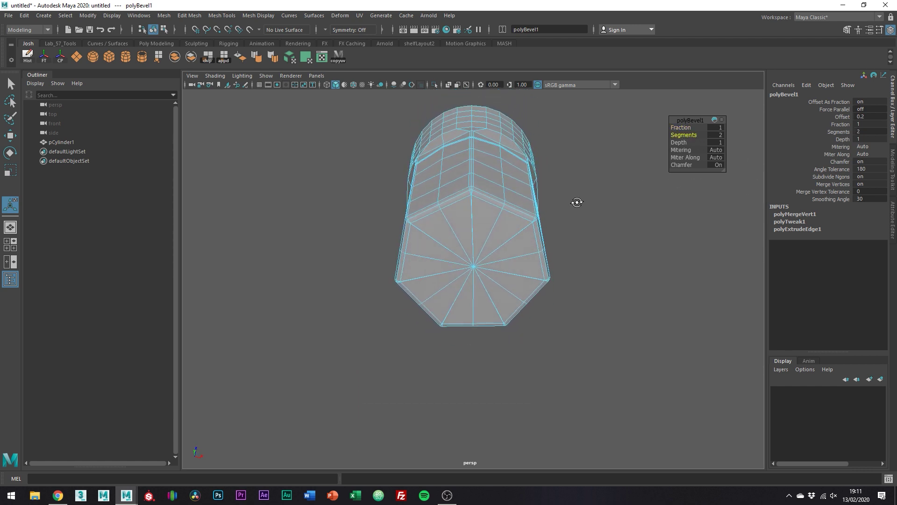
- Delete one radial edge from the cup's base with Ctrl+Delete
right_click_drag(490, 229, 492, 195)
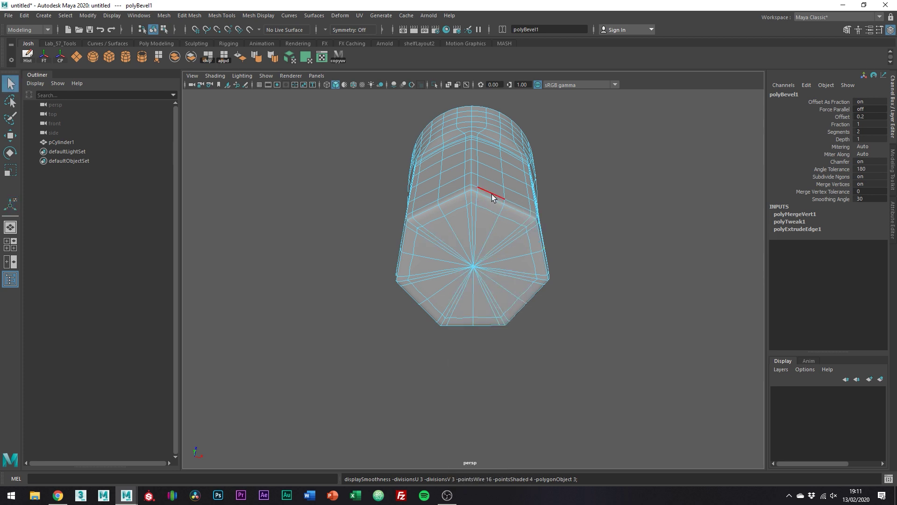
left_click_drag(491, 194, 478, 186, "alt")
left_click(479, 186)
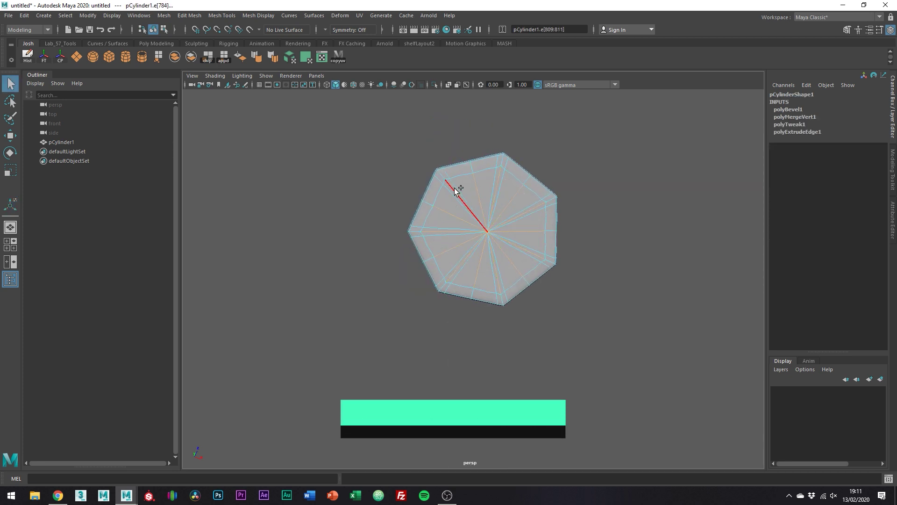
key("ctrl+Delete")
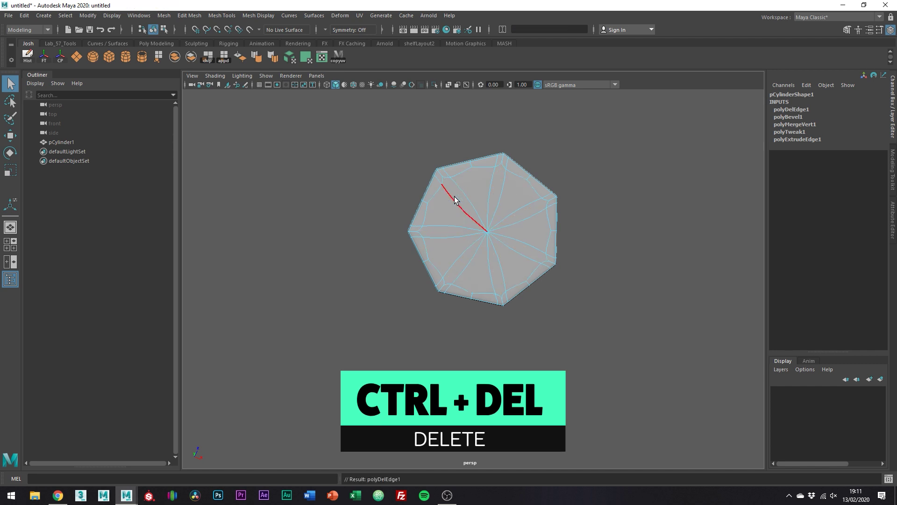
left_click_drag(503, 228, 542, 296, "alt")
right_click_drag(543, 296, 531, 283, "alt")
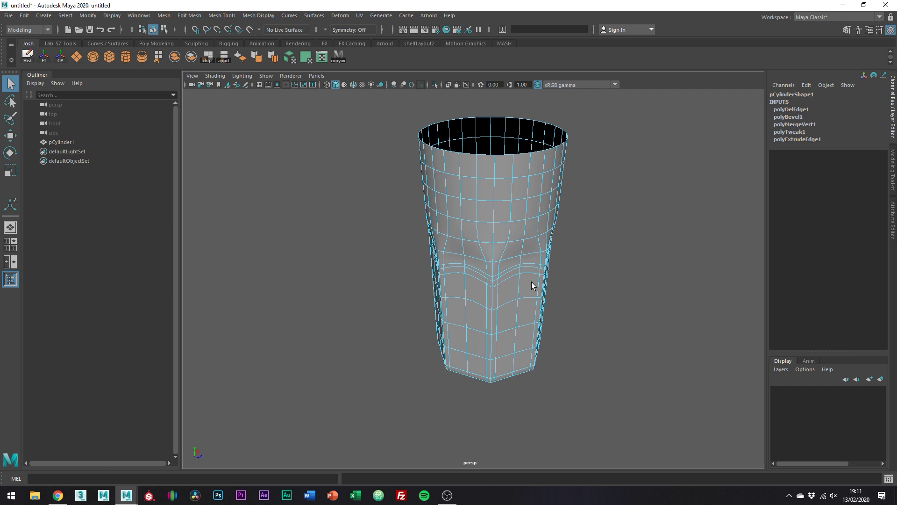
- With see-through display on, select the top rim edge loop and extrude it inward for wall thickness
key("F8")
left_click_drag(600, 283, 493, 276, "alt")
left_click(450, 85)
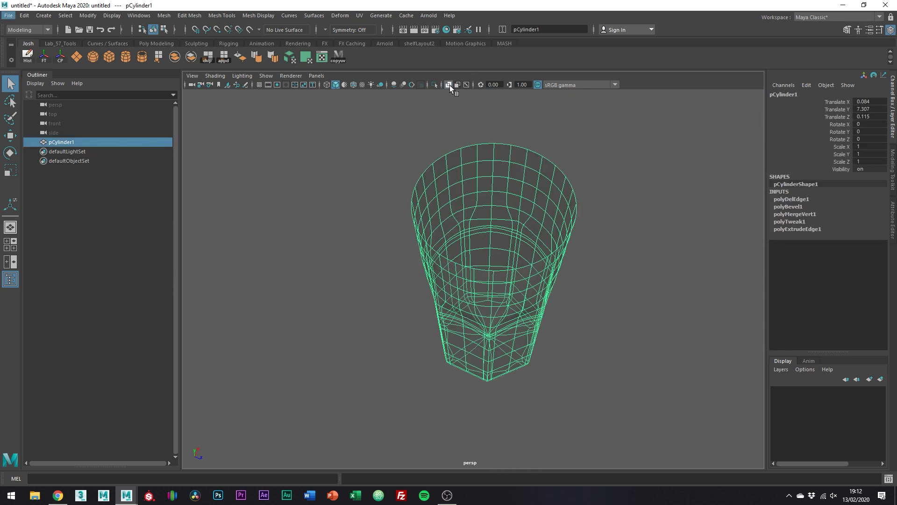
left_click(450, 85)
left_click(450, 85)
left_click(449, 85)
left_click(450, 86)
left_click_drag(626, 355, 629, 319, "alt")
right_click_drag(629, 318, 595, 285, "alt")
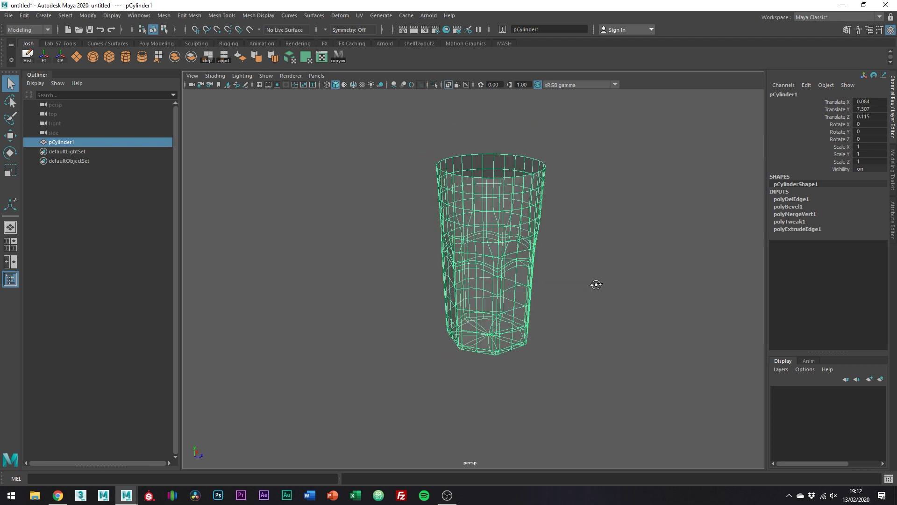
right_click_drag(517, 216, 506, 162)
double_click(506, 161)
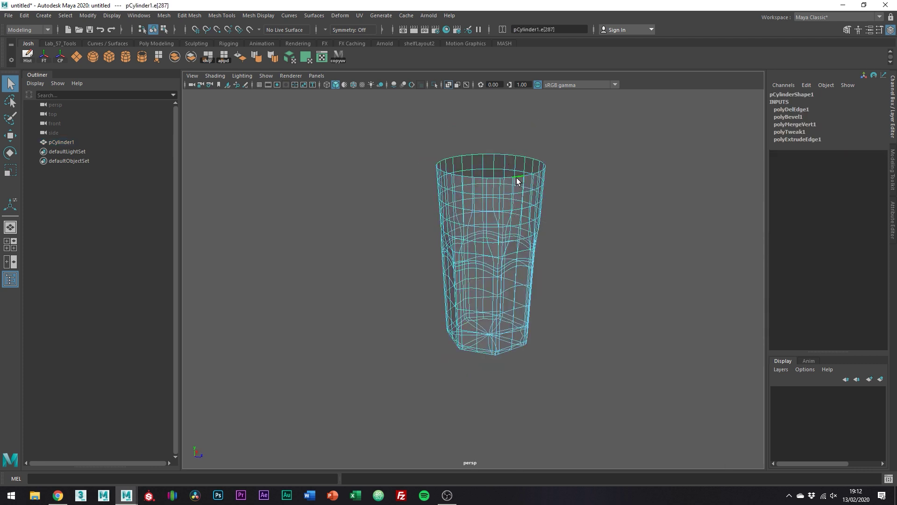
key("r")
key("ctrl+e")
- Extrude the rim again and pull the new loop down inside the cup as the inner wall
key("1")
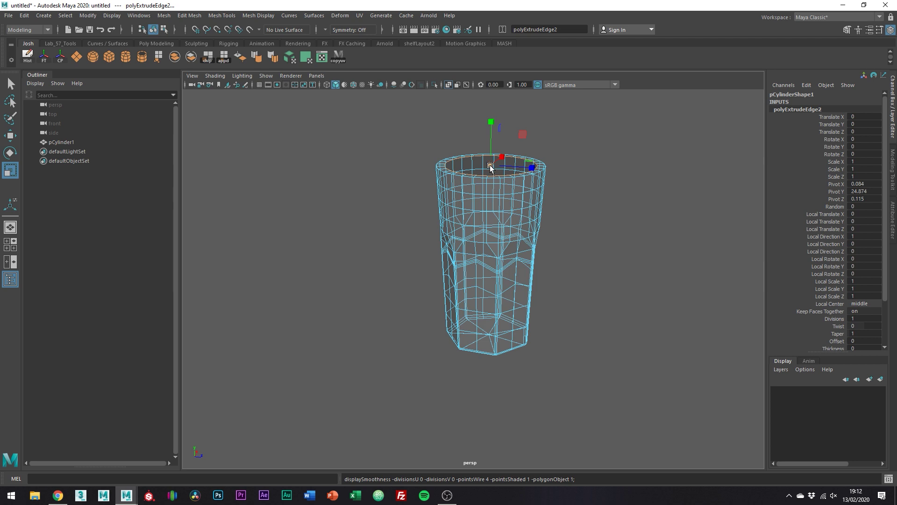
left_click_drag(527, 180, 497, 271, "alt")
key("ctrl+e")
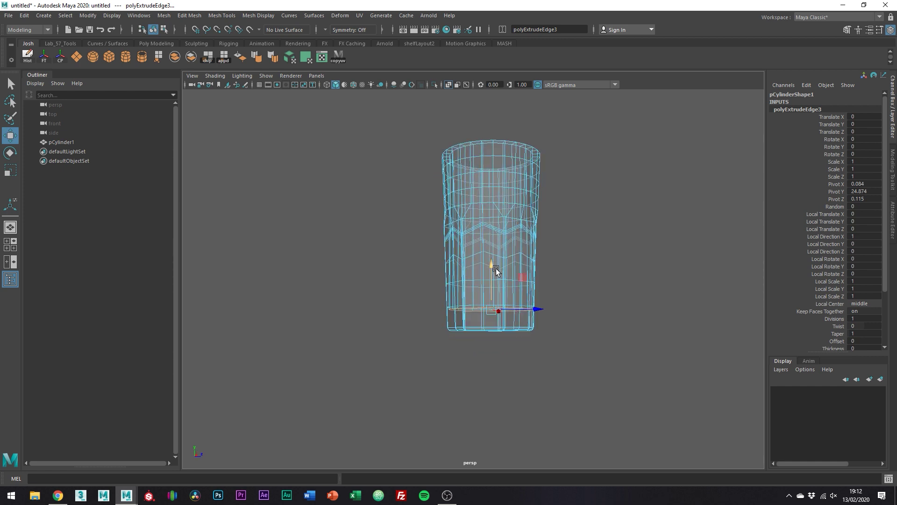
left_click_drag(490, 307, 487, 308)
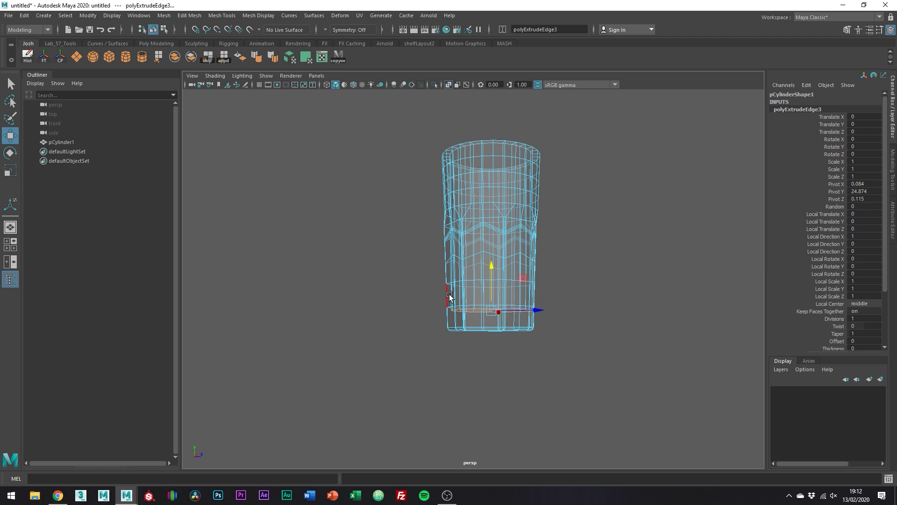
left_click_drag(511, 216, 507, 279, "alt")
- Extrude the inner bottom edges inward and collapse them to a centre point to seal the floor
right_click_drag(506, 280, 603, 299, "alt")
middle_click_drag(574, 287, 539, 260, "alt")
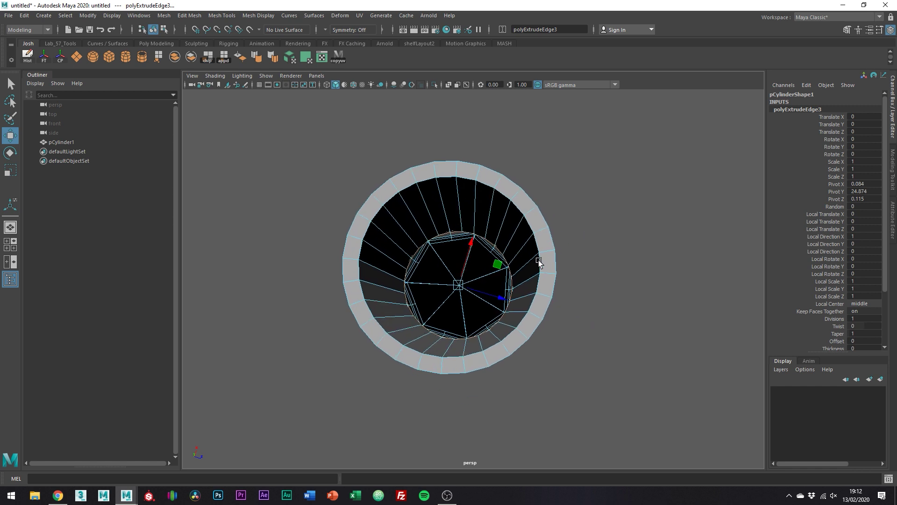
left_click_drag(459, 284, 419, 289, "shift")
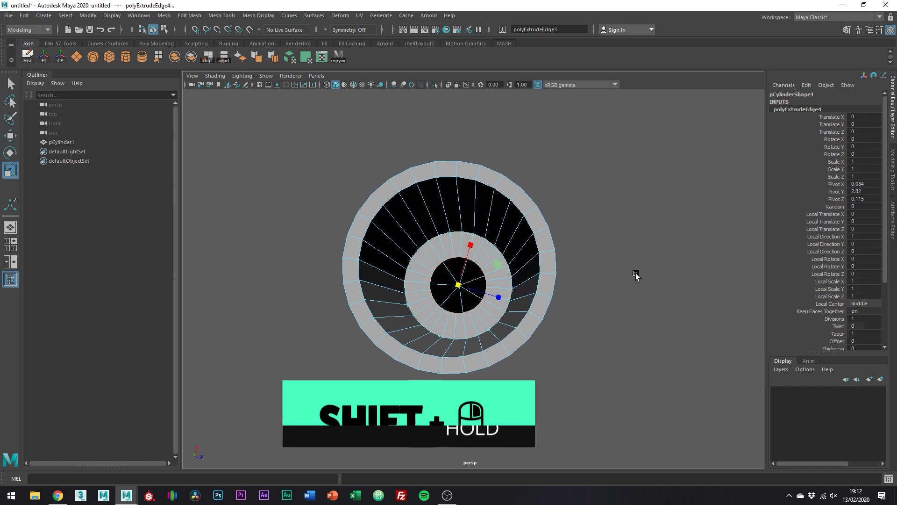
right_click_drag(636, 273, 692, 232, "shift")
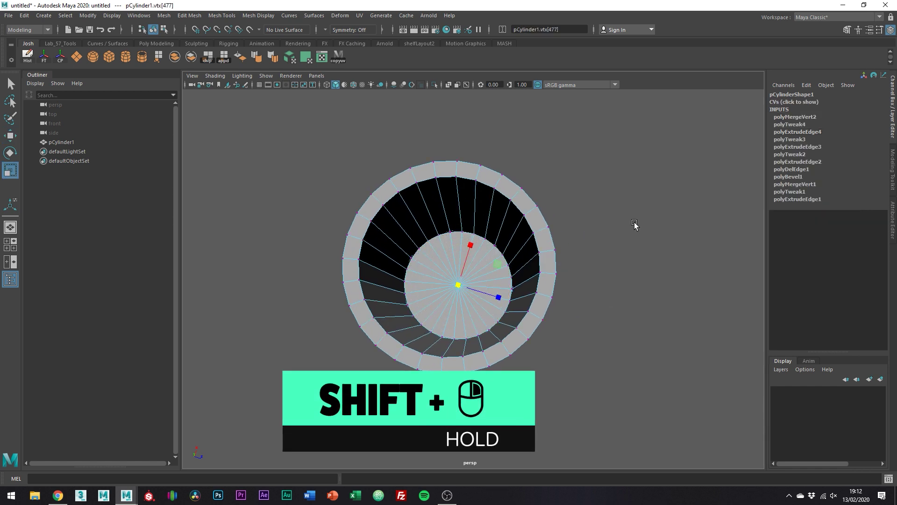
- Bevel the inner floor edge loop with 2 segments and fraction 0.09
right_click_drag(492, 257, 486, 191)
key("q")
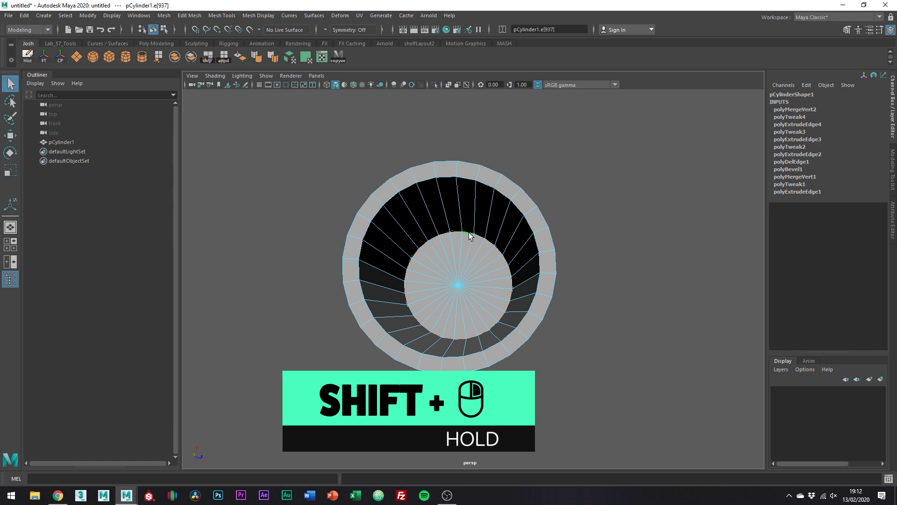
double_click(469, 232)
key("ctrl+b")
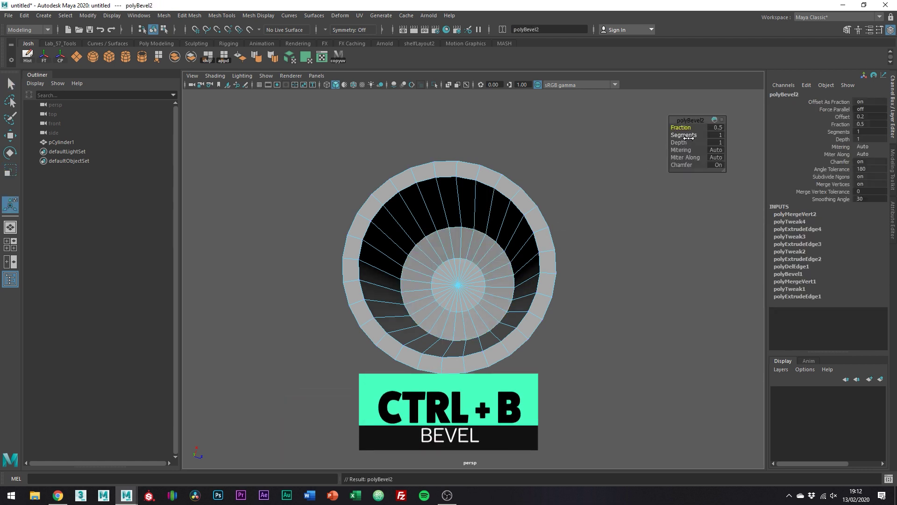
left_click_drag(689, 138, 691, 136)
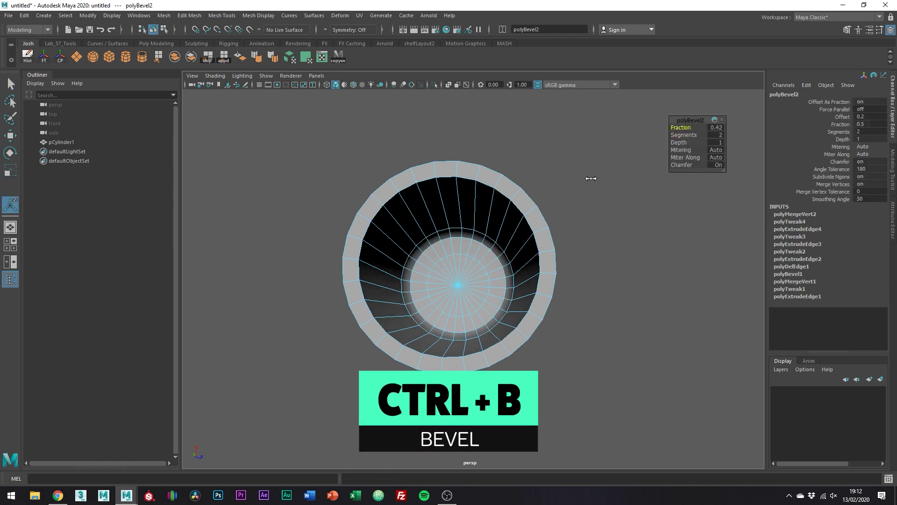
left_click_drag(591, 178, 565, 175)
middle_click_drag(585, 176, 581, 177)
left_click_drag(437, 261, 421, 231, "alt")
- Insert supporting edge loops on the cup wall and near the inner floor with Multi-Cut
right_click(461, 182, "shift")
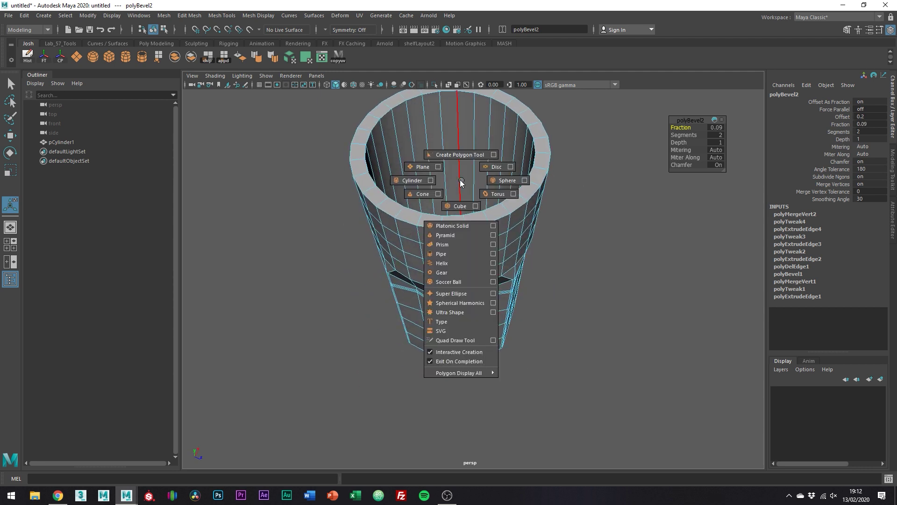
right_click_drag(437, 180, 415, 167, "shift")
key("w")
left_click(459, 174)
left_click(452, 151)
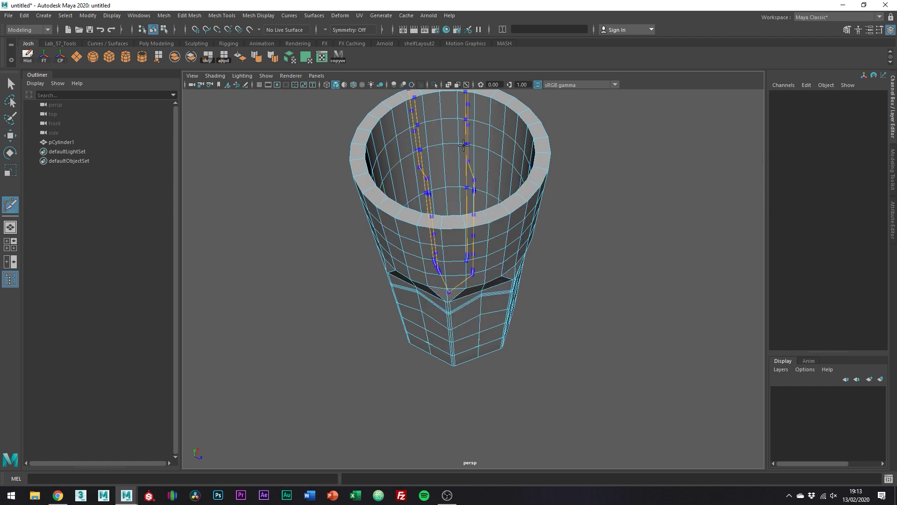
left_click_drag(461, 163, 460, 204, "alt")
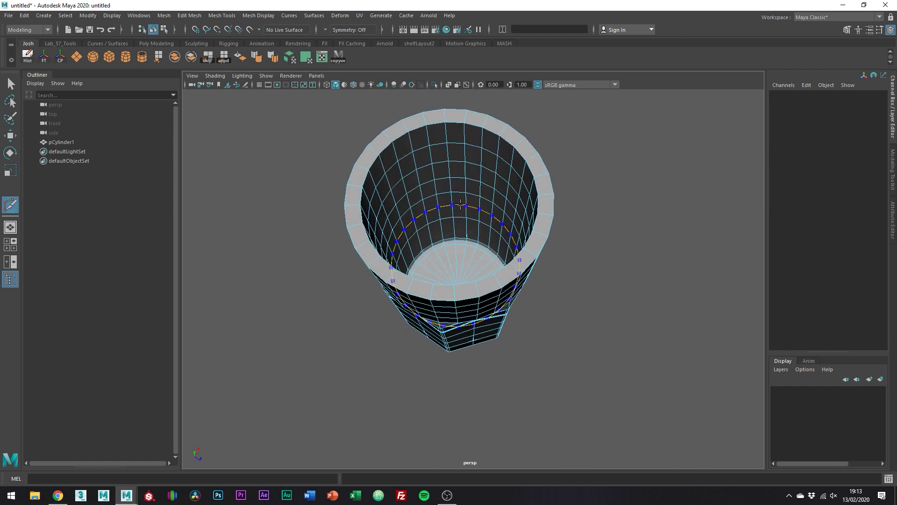
left_click(464, 225, "ctrl")
- Preview the cup smoothed, deselect it in Object Mode, and view it from slightly below
key("3")
right_click_drag(459, 178, 522, 140)
key("w")
left_click(591, 197)
left_click_drag(592, 196, 583, 183, "alt")
right_click_drag(583, 184, 503, 136, "alt")
left_click_drag(503, 136, 494, 257, "alt")
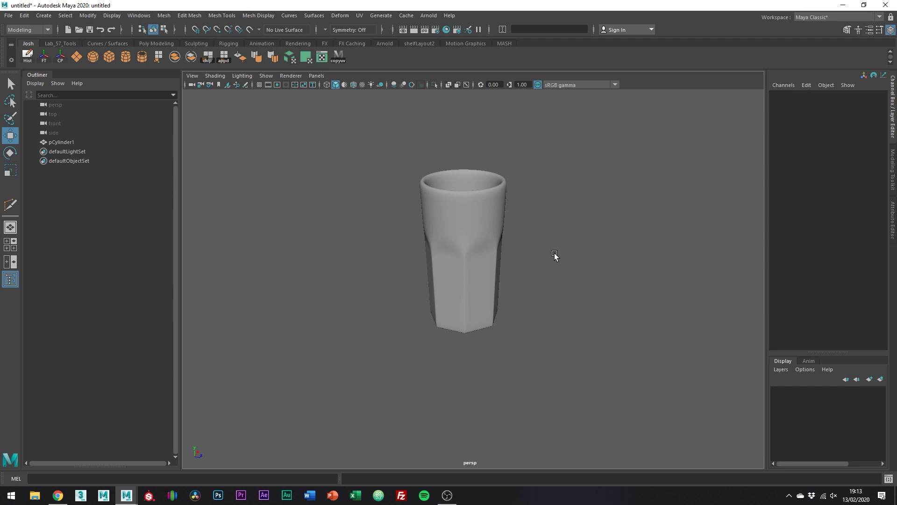
- Zoom in and display the cup's wireframe over its shaded surface
right_click_drag(531, 278, 639, 282, "alt")
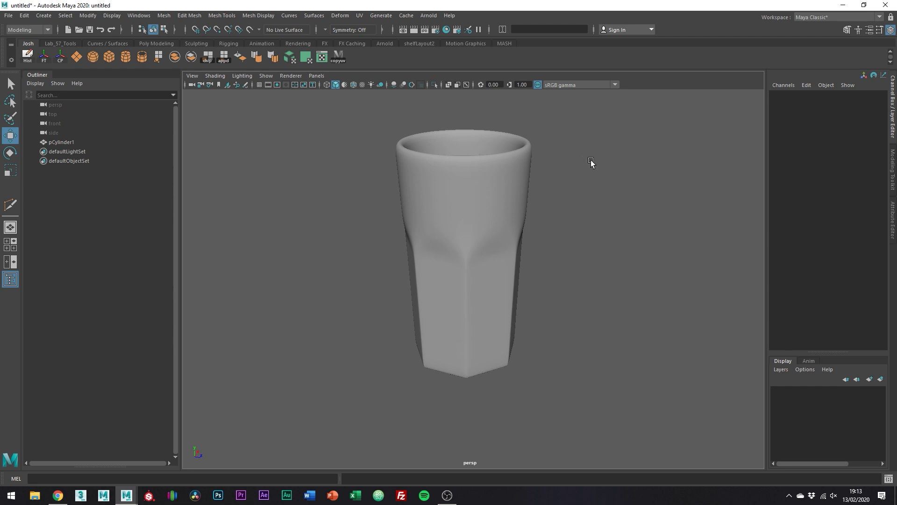
key("alt+5")
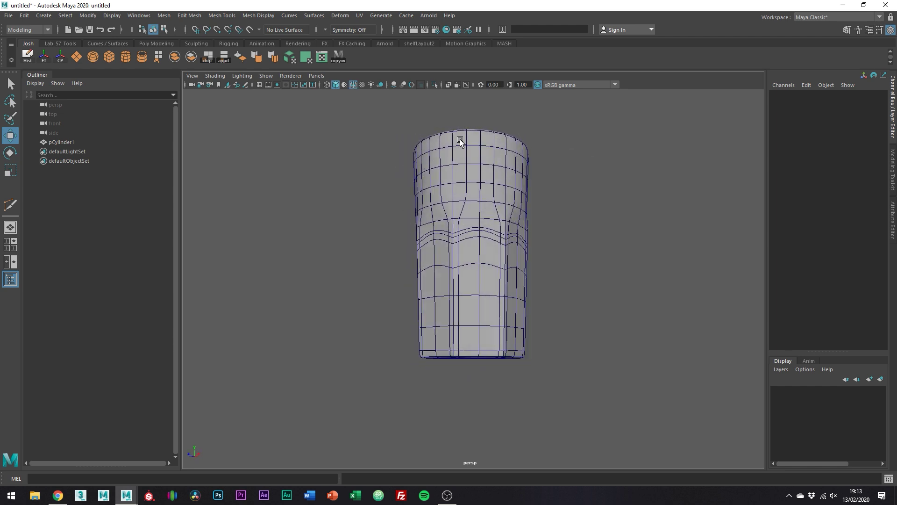